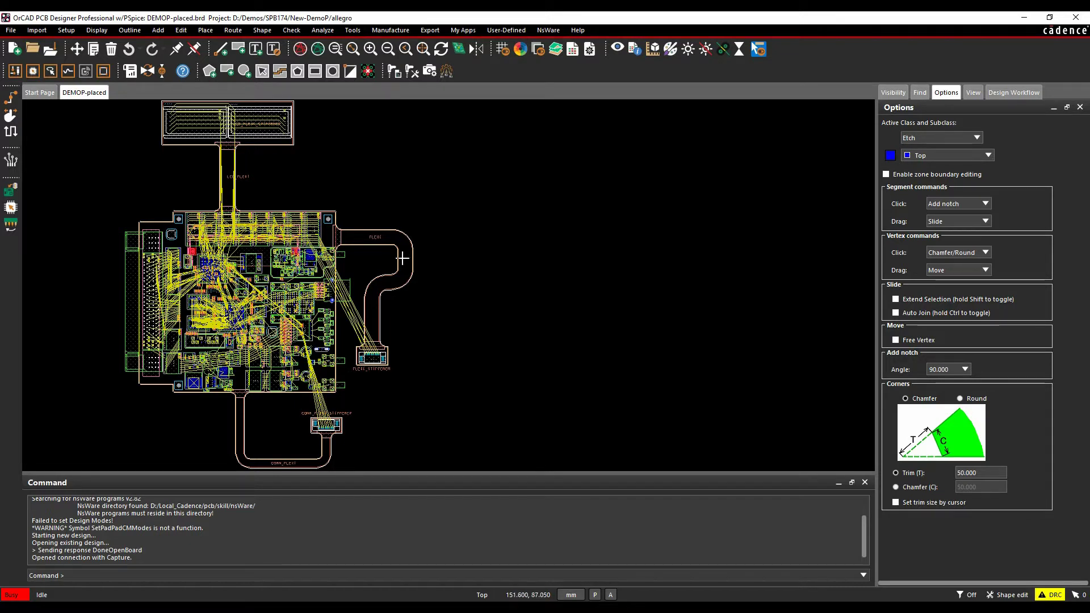
Step: Review the Primary, Flexi Stiffener and Lcd Stiffener stackups in the cross-section editor
scroll(388, 244, "up", 3)
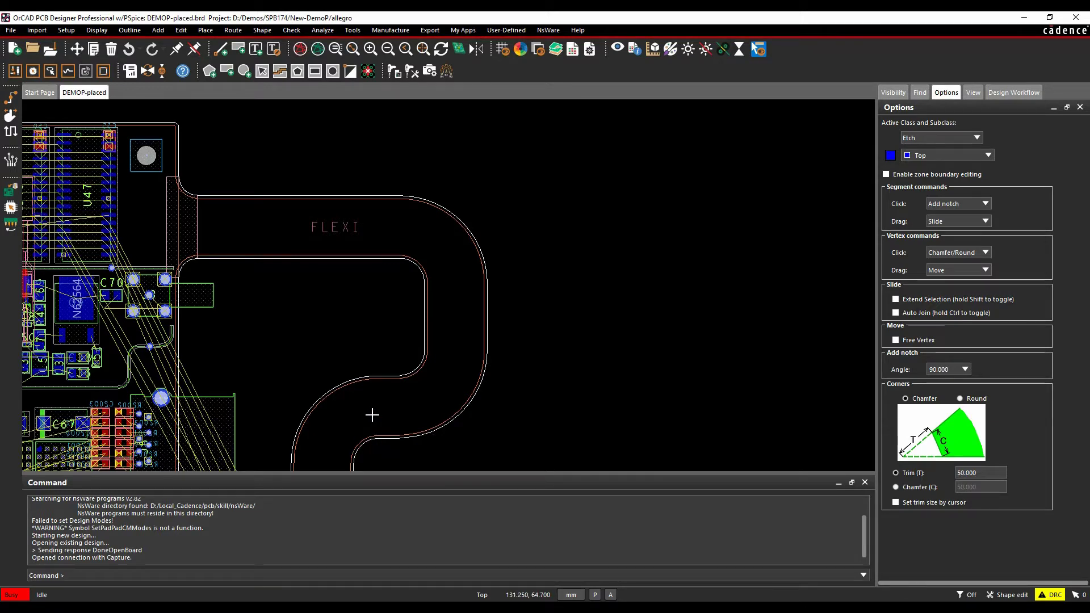
scroll(374, 379, "down", 3)
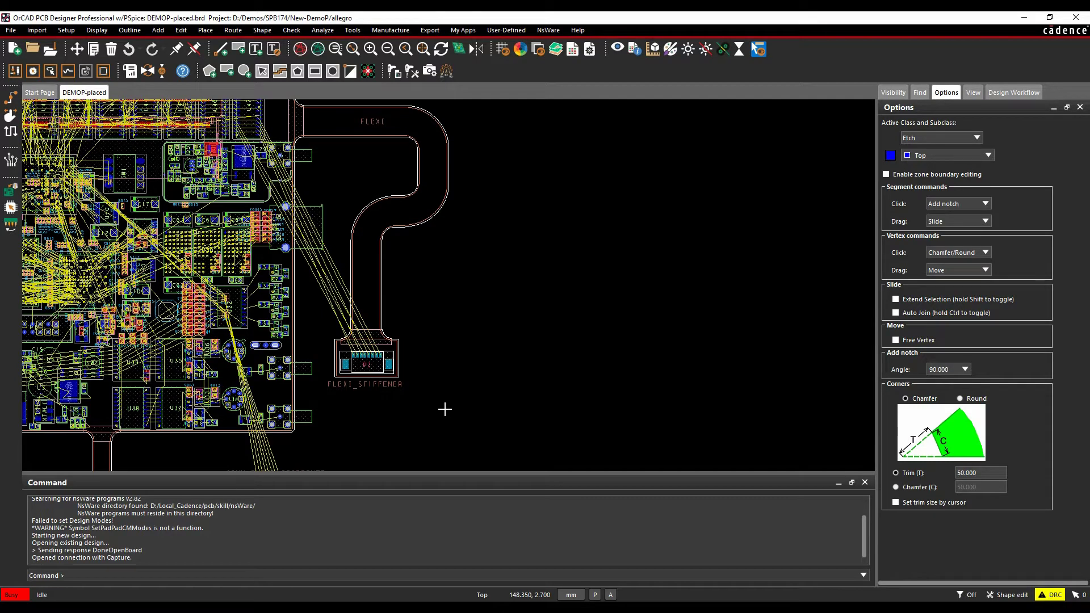
scroll(445, 409, "down", 2)
middle_click_drag(444, 408, 466, 389)
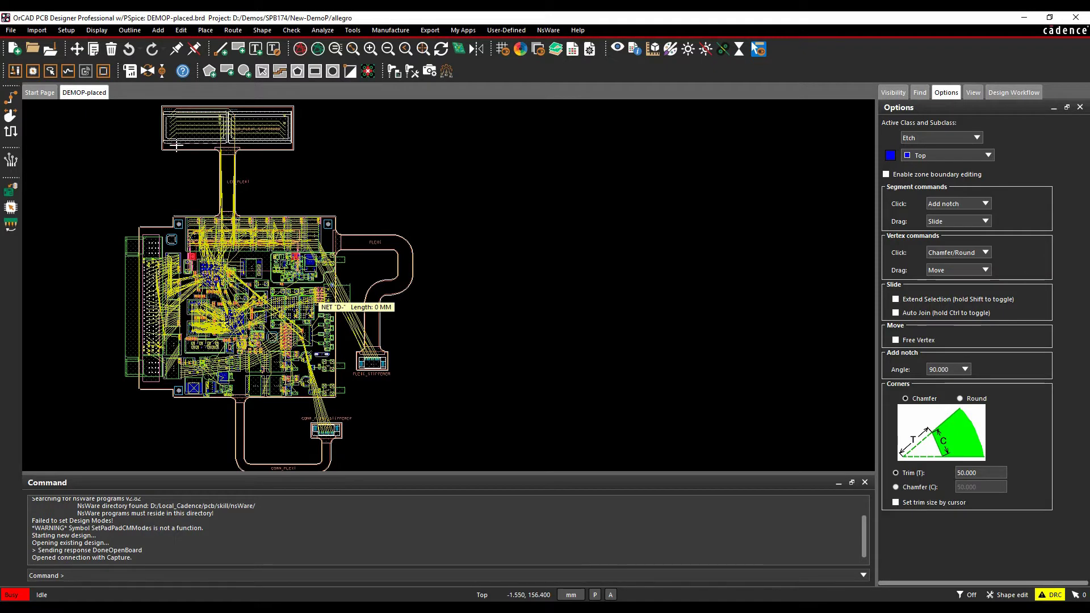
left_click(66, 30)
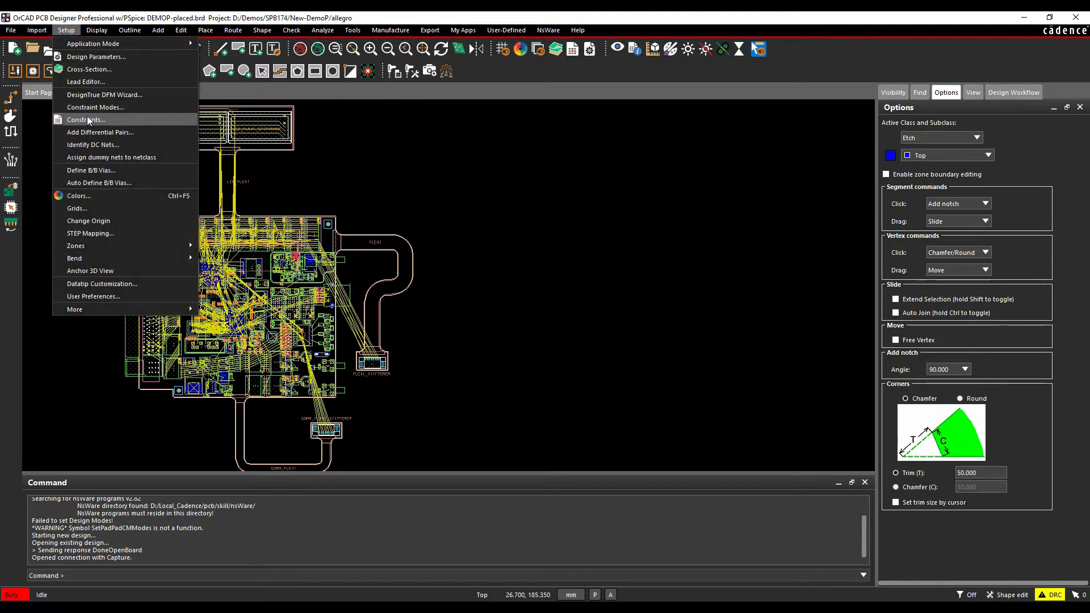
left_click(89, 69)
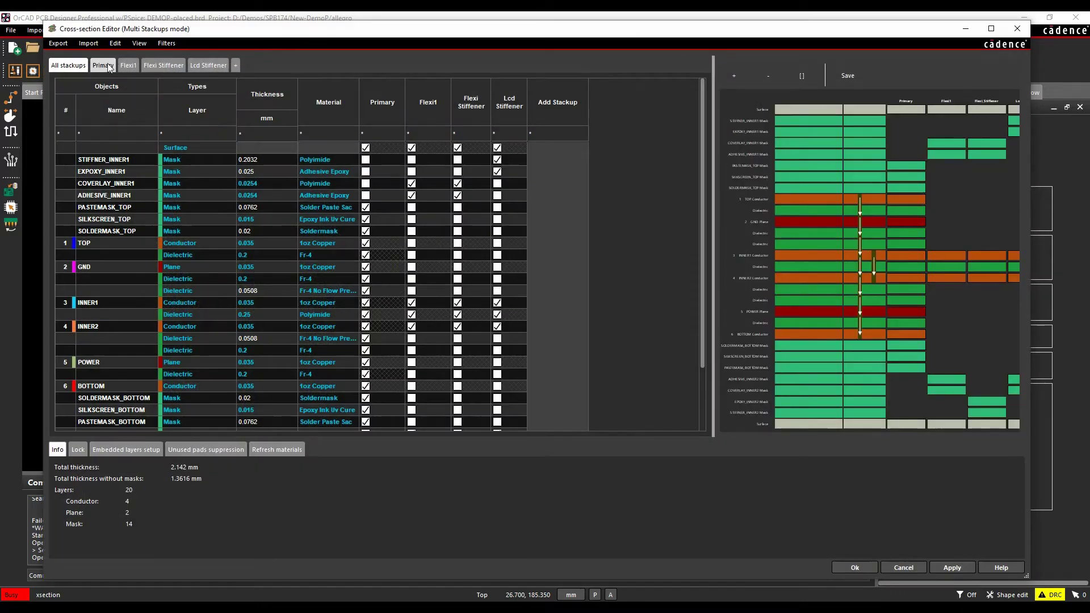
left_click(106, 66)
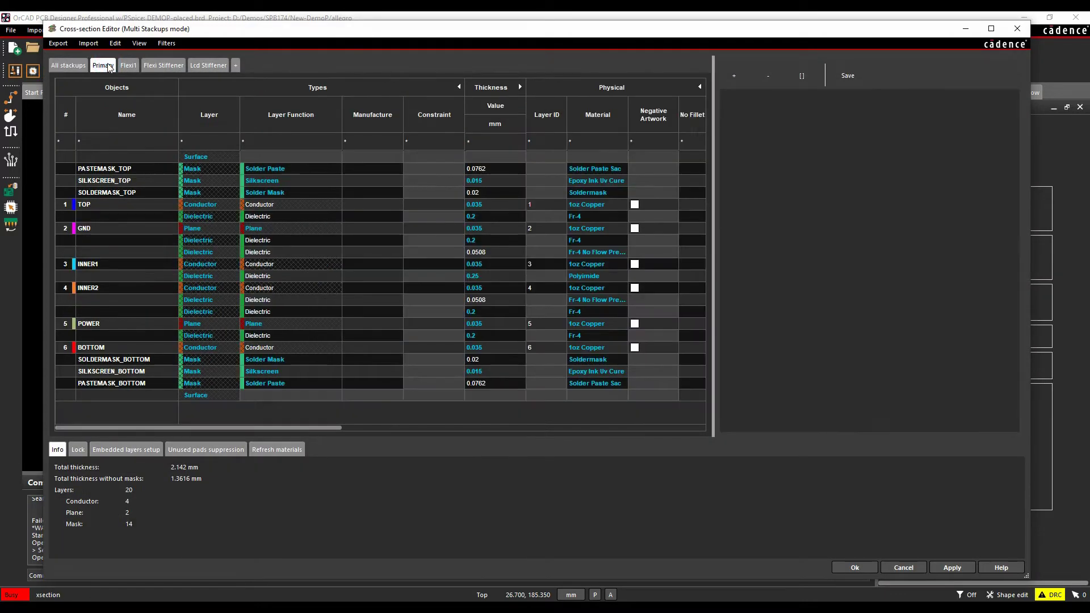
left_click(158, 68)
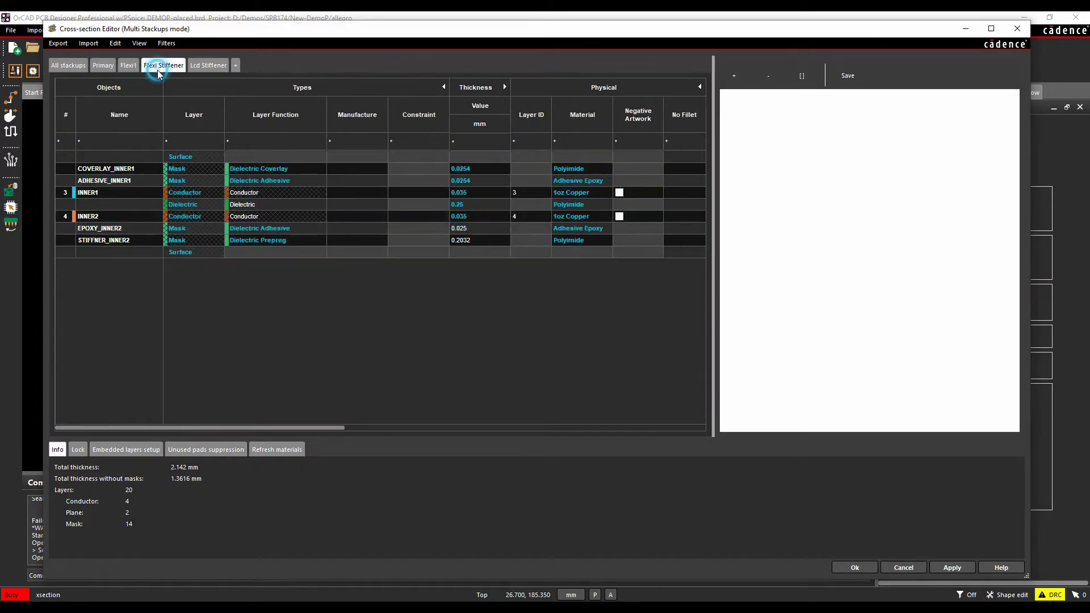
left_click(205, 66)
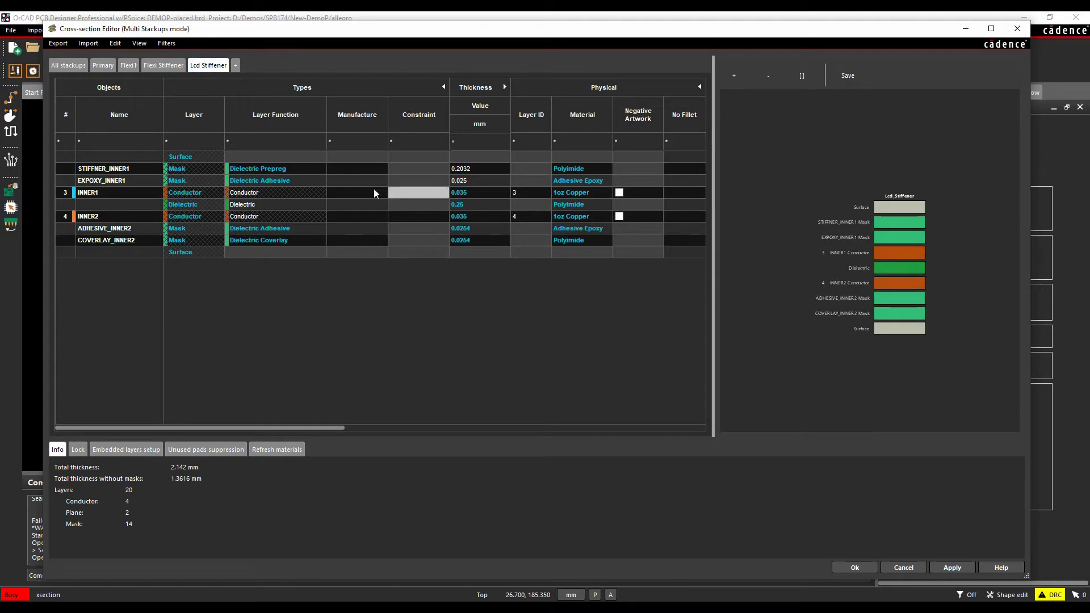
left_click(854, 567)
Step: Hide all layers, show only Rigid Flex/Zone_Outline, then restore the previous layer visibility
left_click(893, 93)
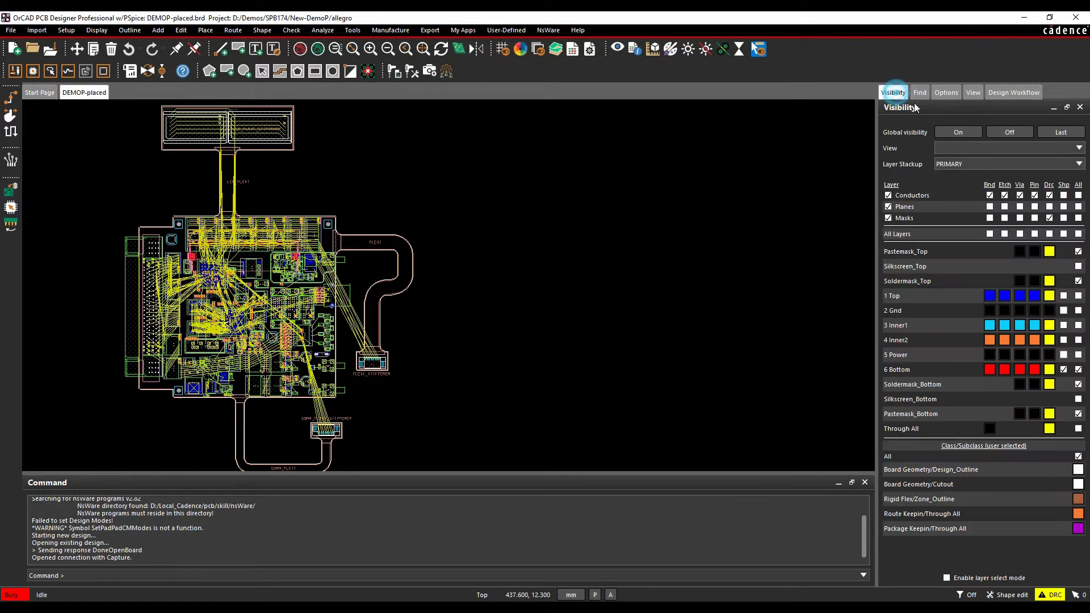
left_click(1006, 132)
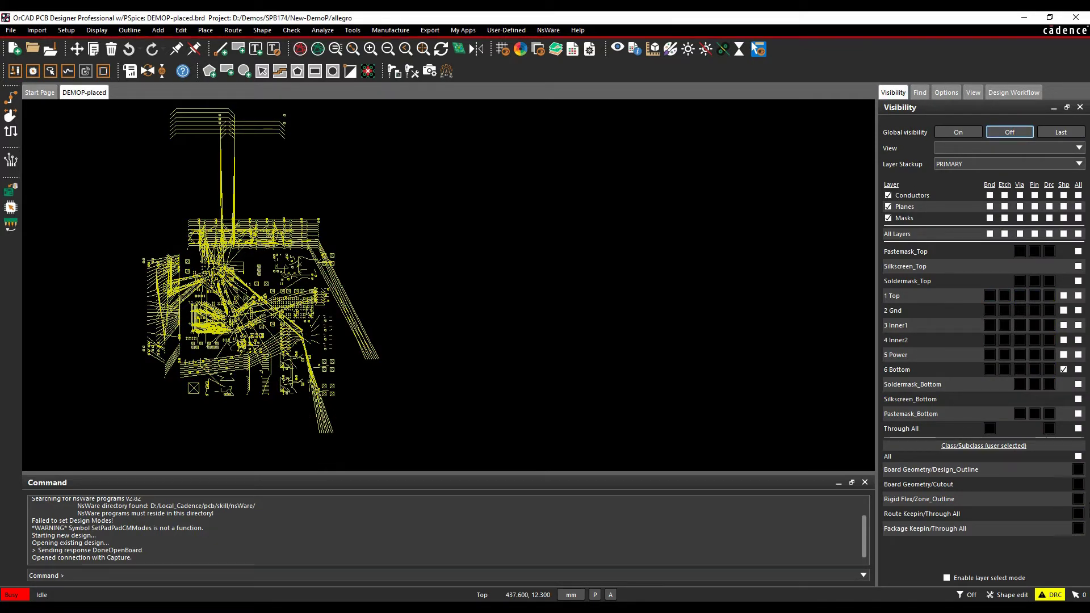
left_click(1078, 499)
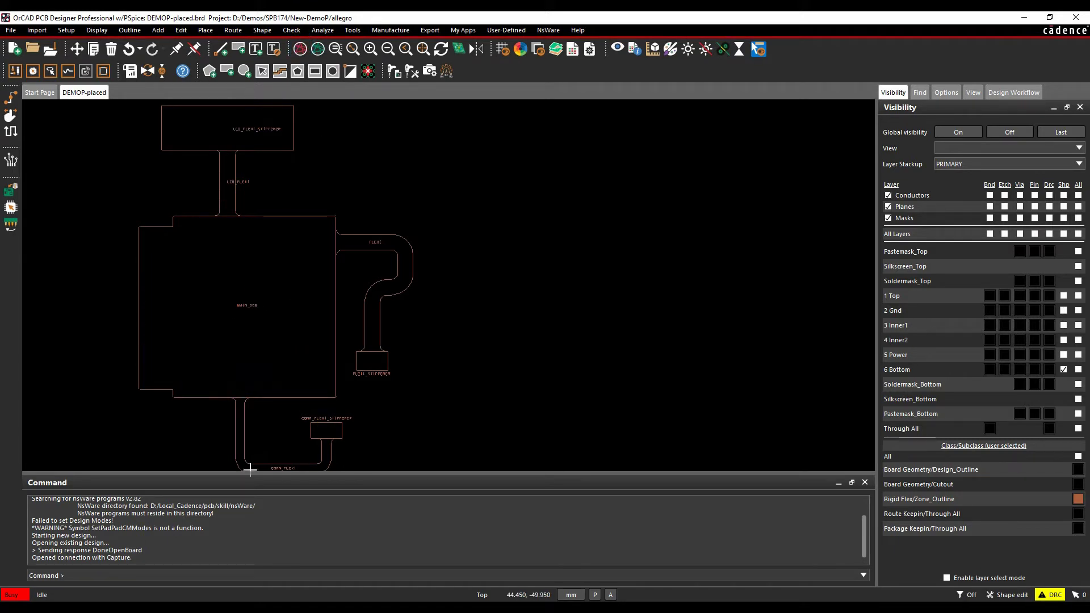
left_click(961, 149)
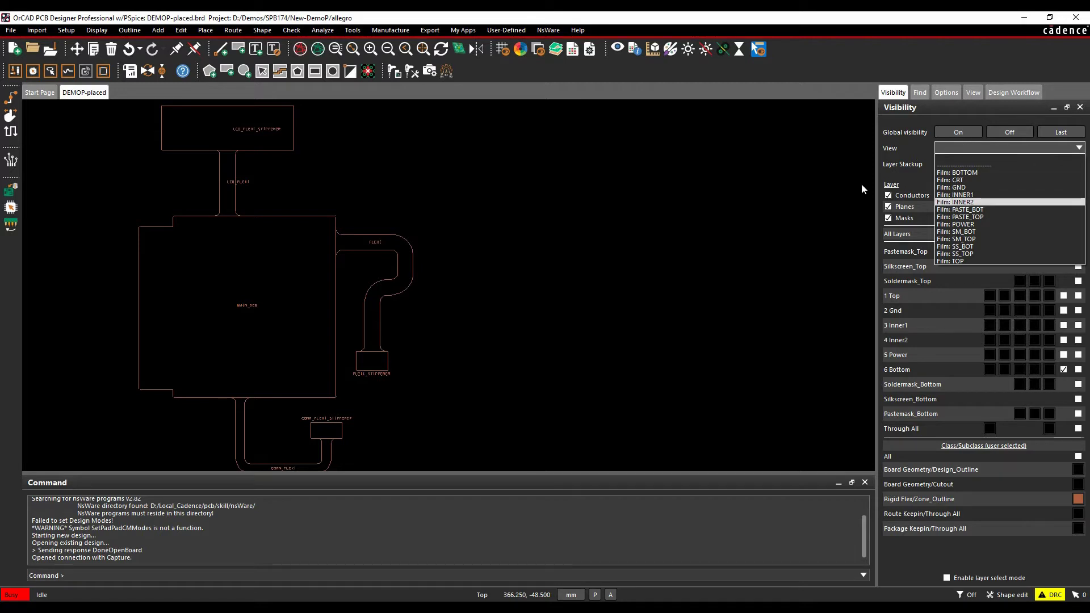
left_click(835, 189)
left_click(1061, 133)
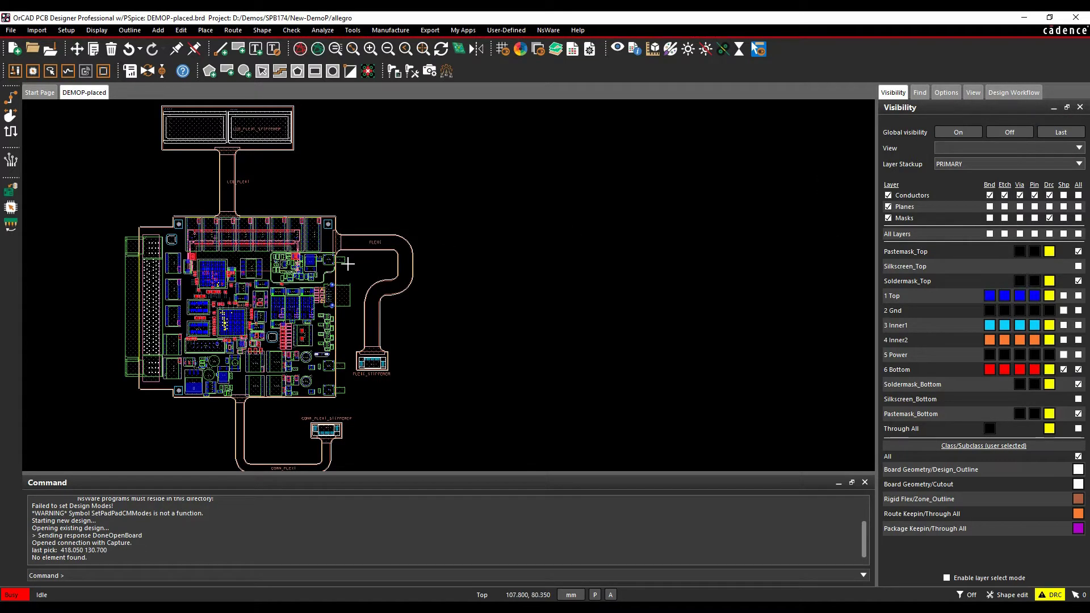
Step: Zoom in on the FLEXI flex and start Setup > Bend > Create for bend BEND_1
mouse_move(404, 233)
scroll(376, 278, "up", 3)
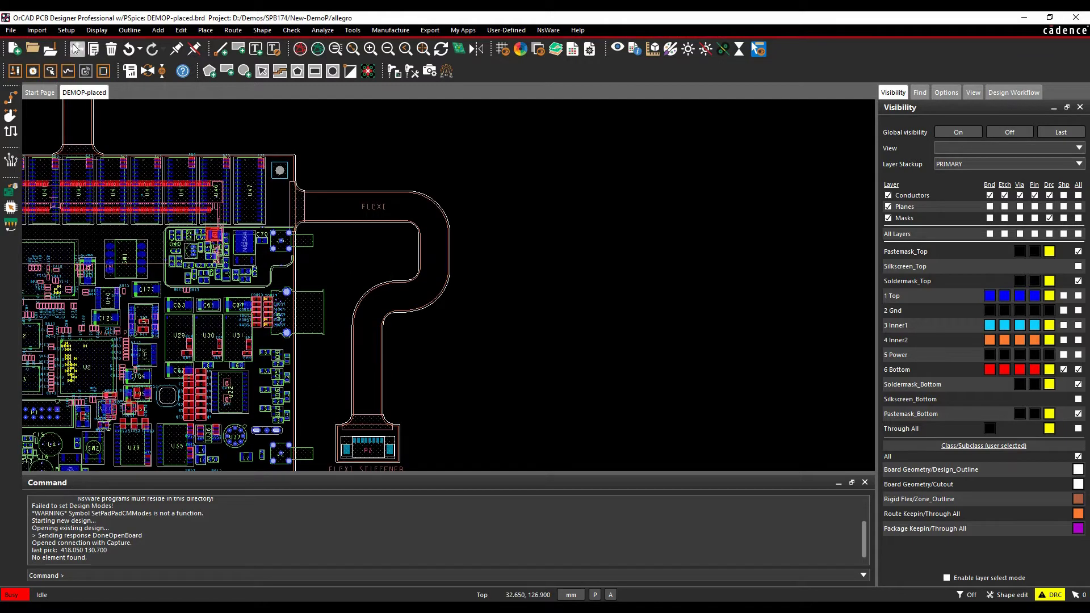
left_click(67, 30)
mouse_move(118, 259)
left_click(211, 261)
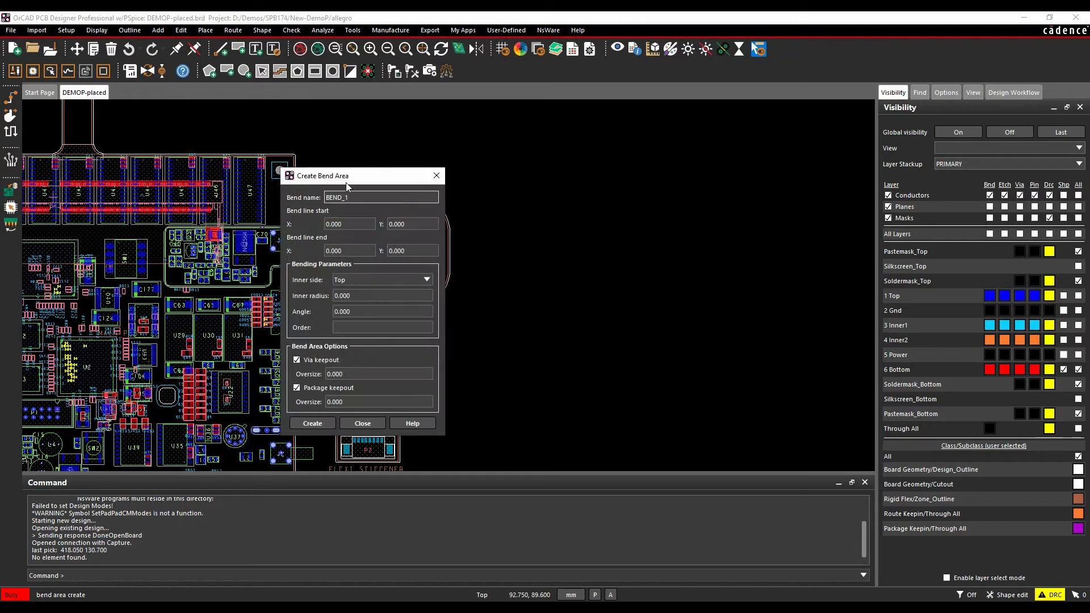
Step: Move the Create Bend Area dialog off the flex and set BEND_1's inner side to Bottom
left_click_drag(352, 181, 556, 199)
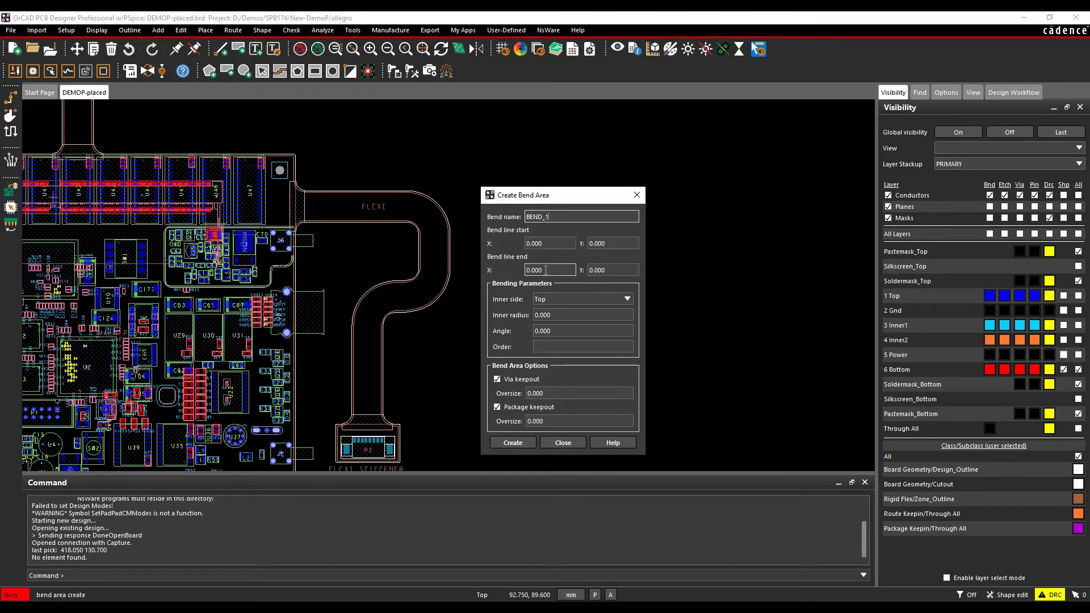
left_click(608, 299)
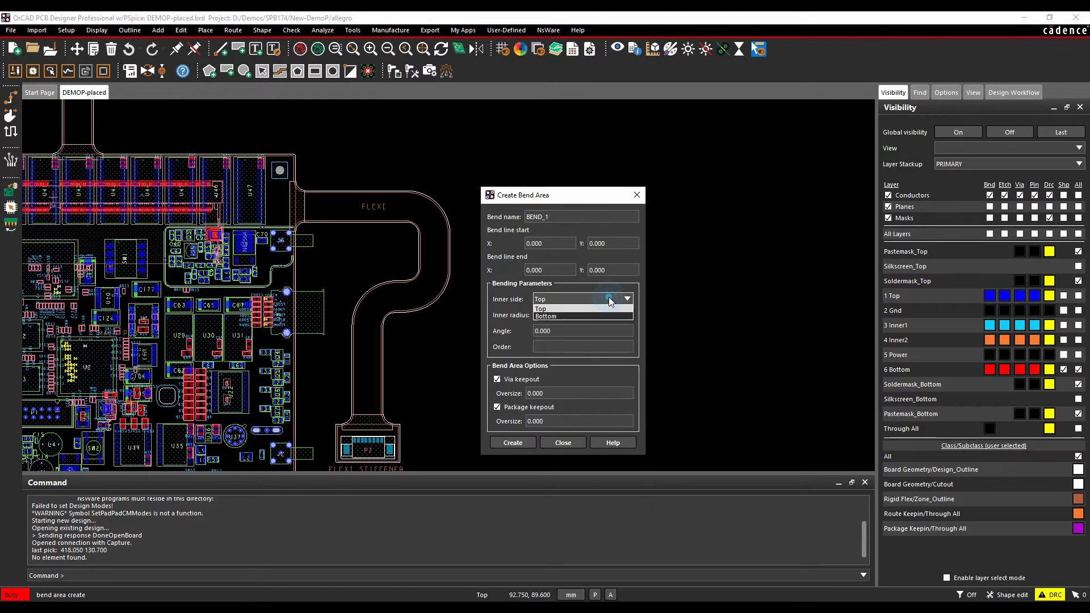
left_click(547, 316)
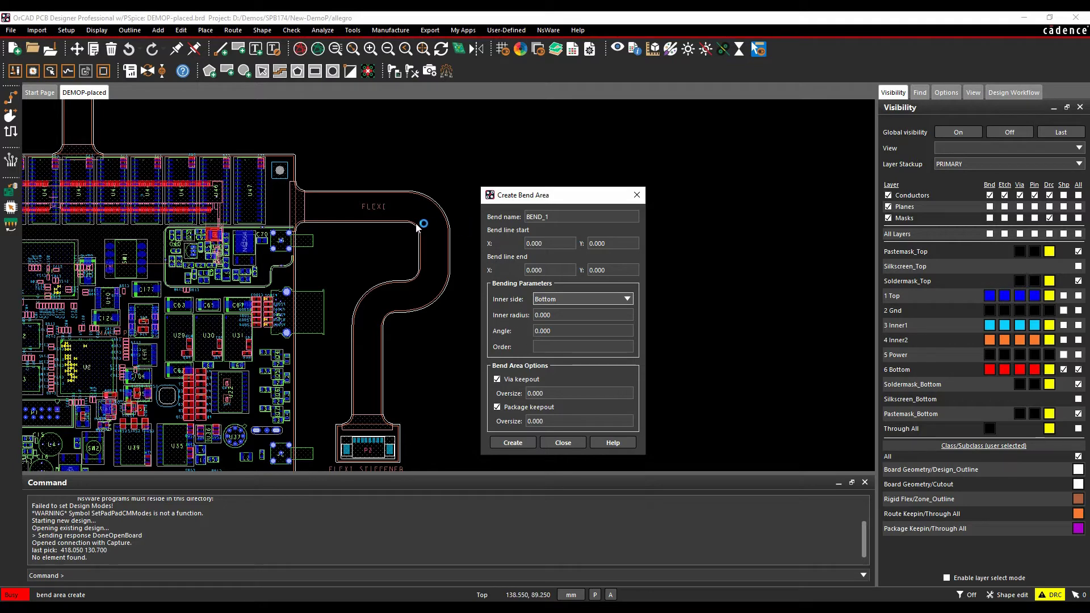
Step: Draw BEND_1's bend line from the arc centre 135.600, 85.622 to 149.950, 96.100
left_click_drag(514, 195, 600, 183)
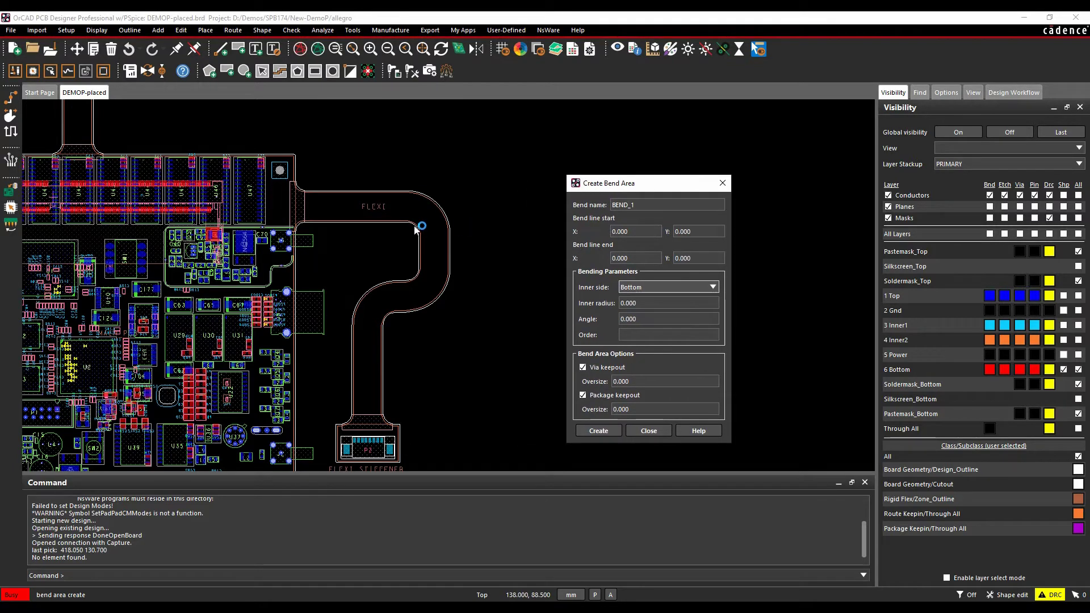
scroll(418, 229, "up", 5)
right_click(430, 225)
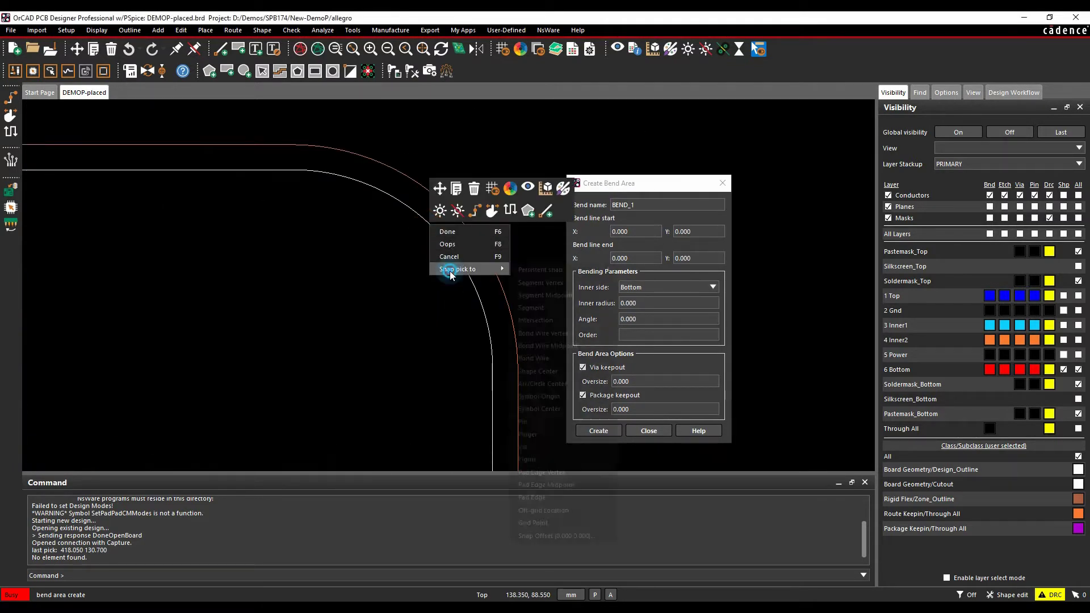
mouse_move(457, 269)
left_click(543, 384)
left_click(352, 151)
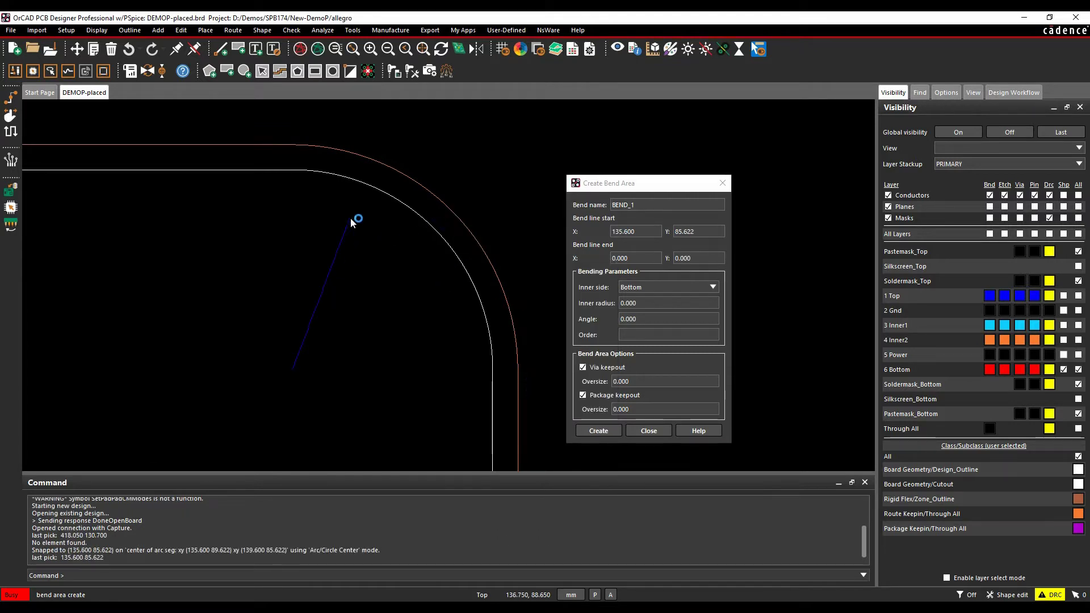
scroll(447, 264, "down", 4)
scroll(558, 137, "down", 3)
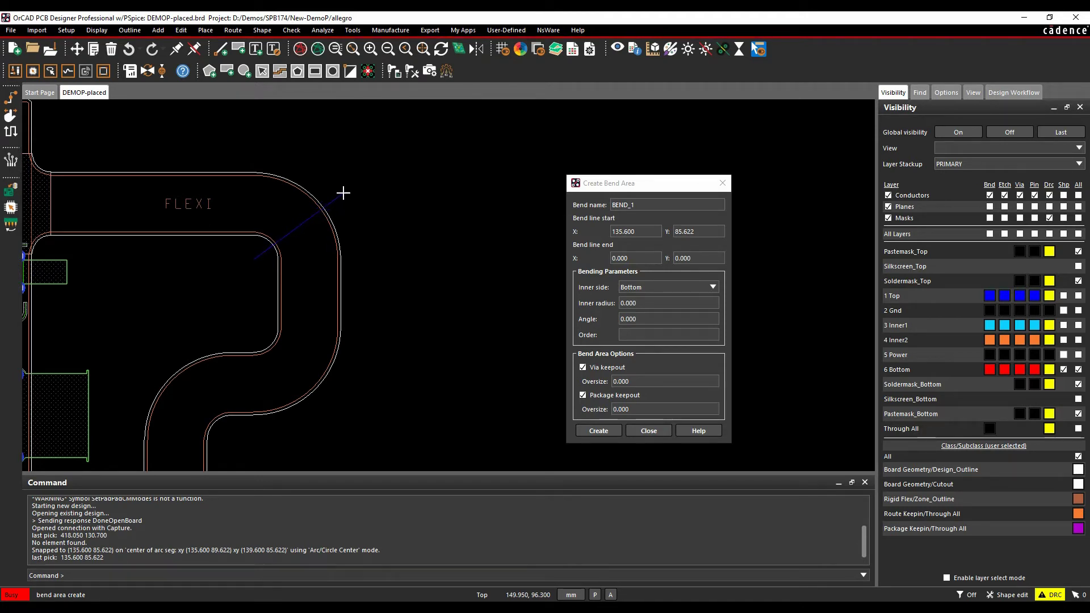
left_click(343, 194)
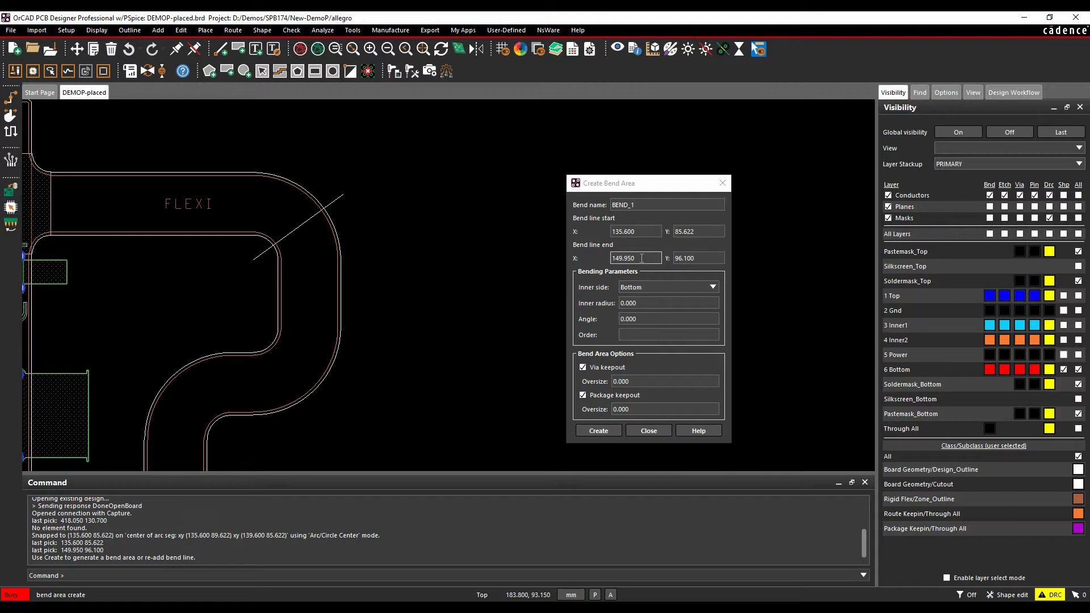
Step: Enter BEND_1's inner radius 6.000 and bend angle 180.000
left_click(646, 302)
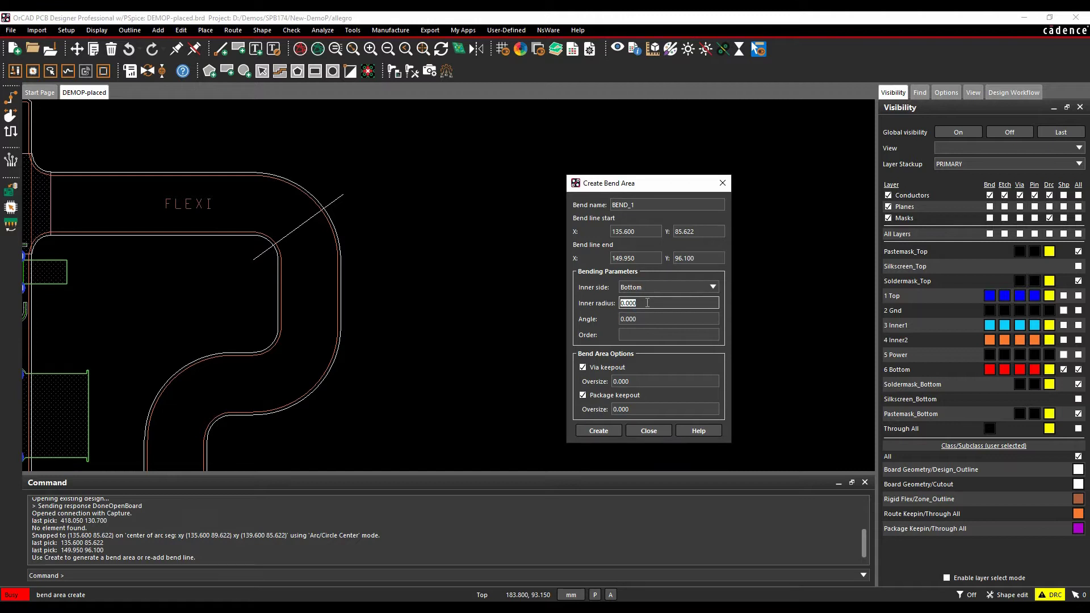
key("Tab")
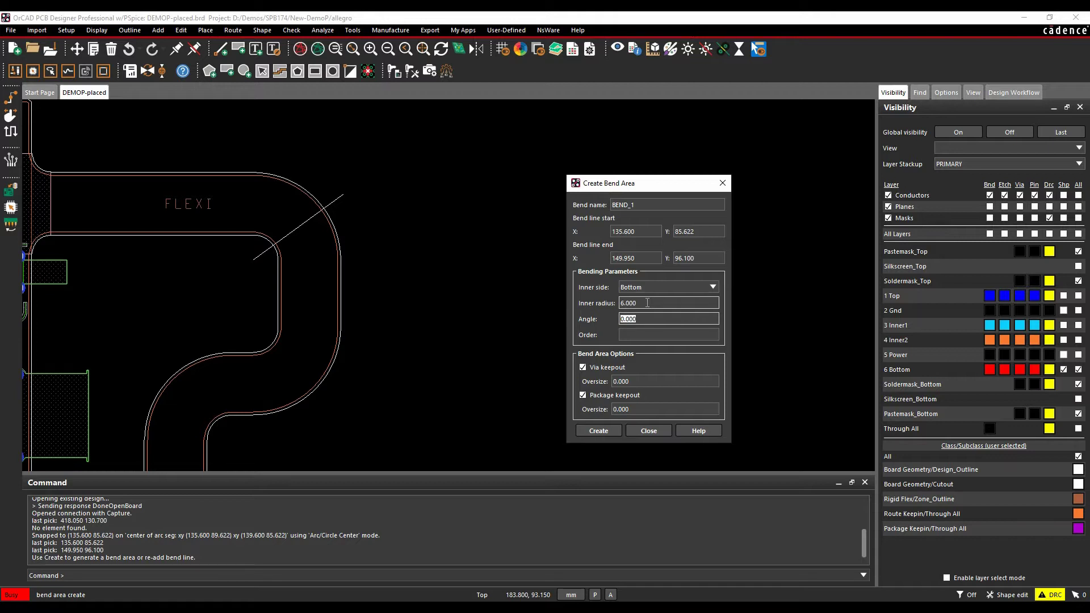
type("180")
key("Tab")
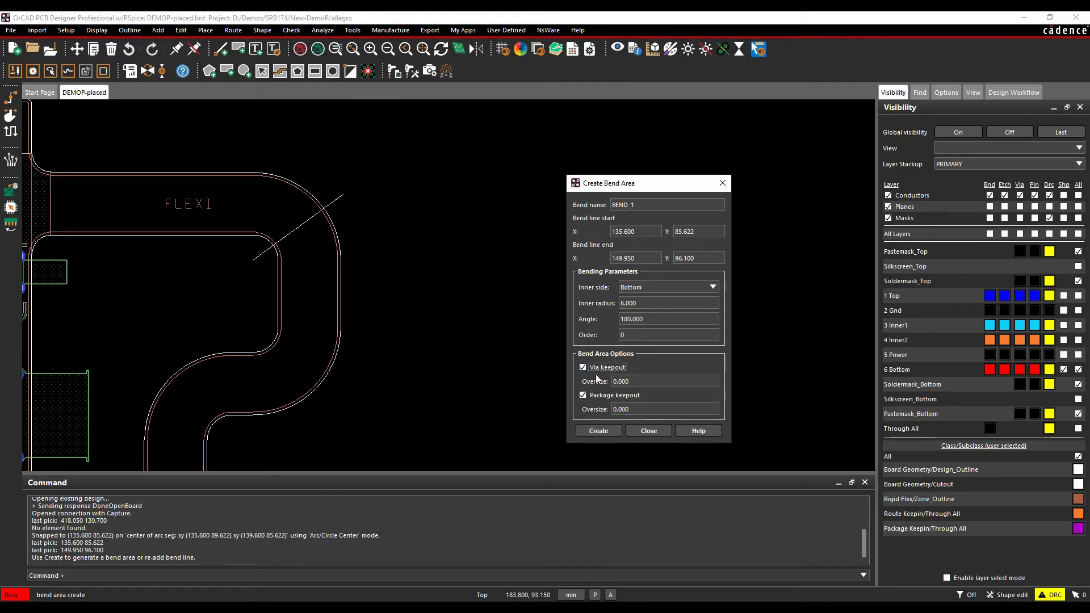
Step: Create BEND_1, then draw BEND_2's bend line starting at the lower flex arc centre
left_click(602, 430)
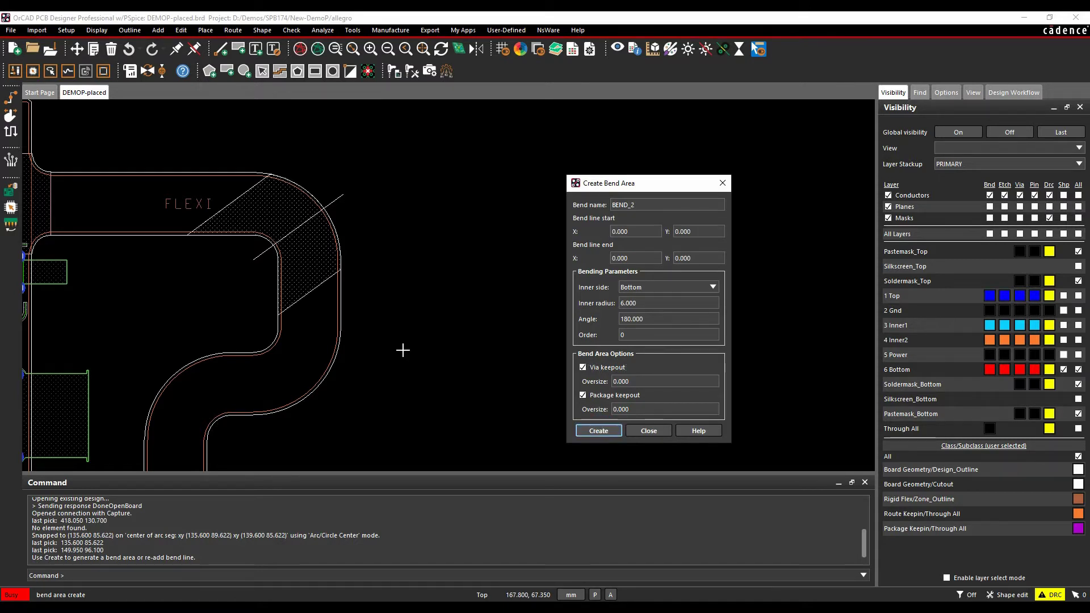
left_click(634, 378)
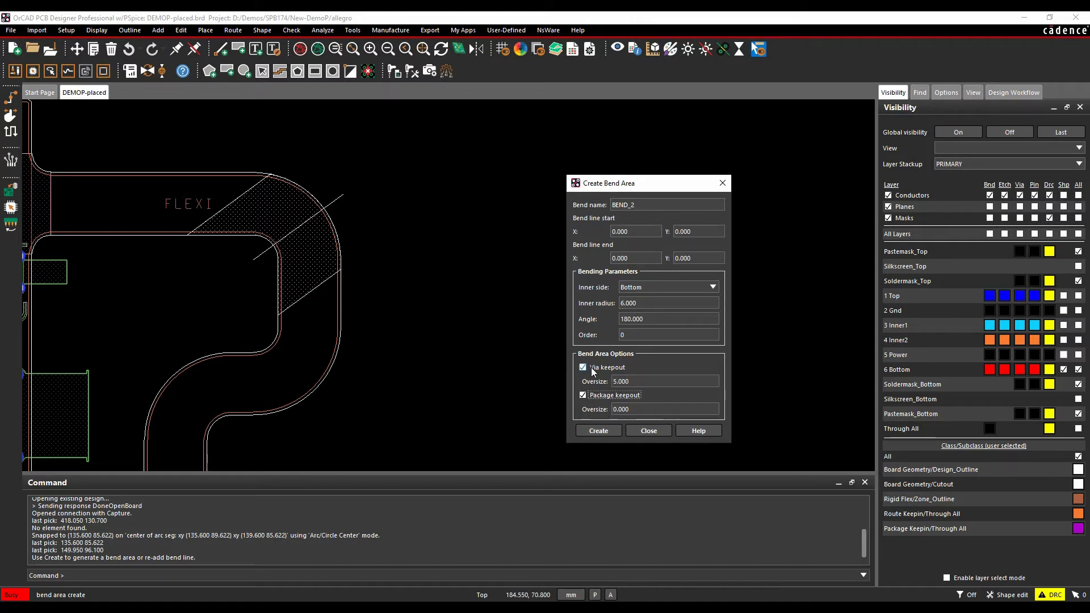
right_click(269, 348)
mouse_move(291, 392)
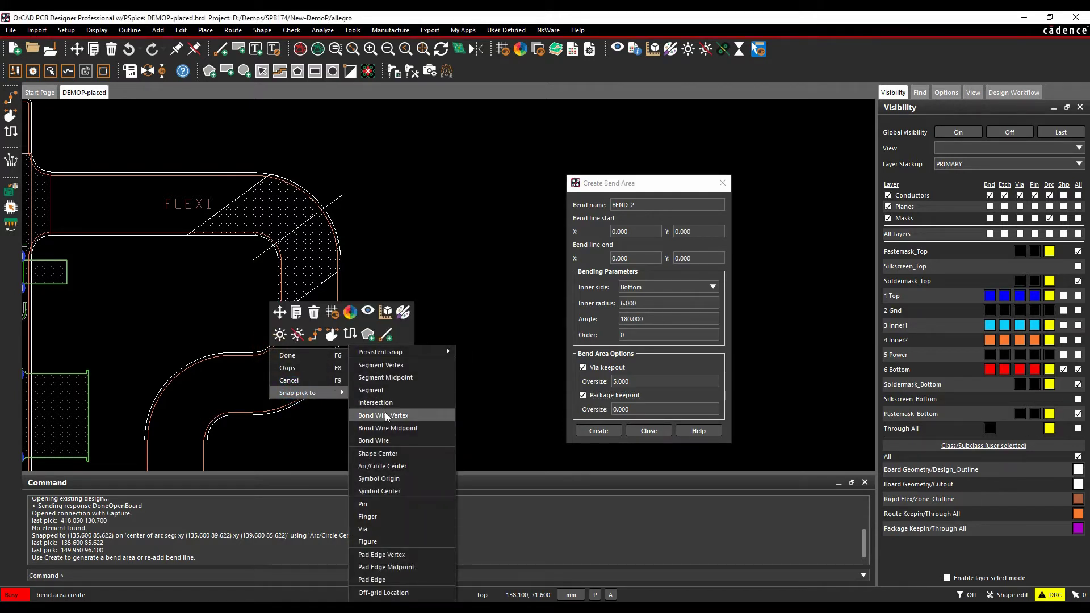
left_click(536, 453)
right_click(387, 384)
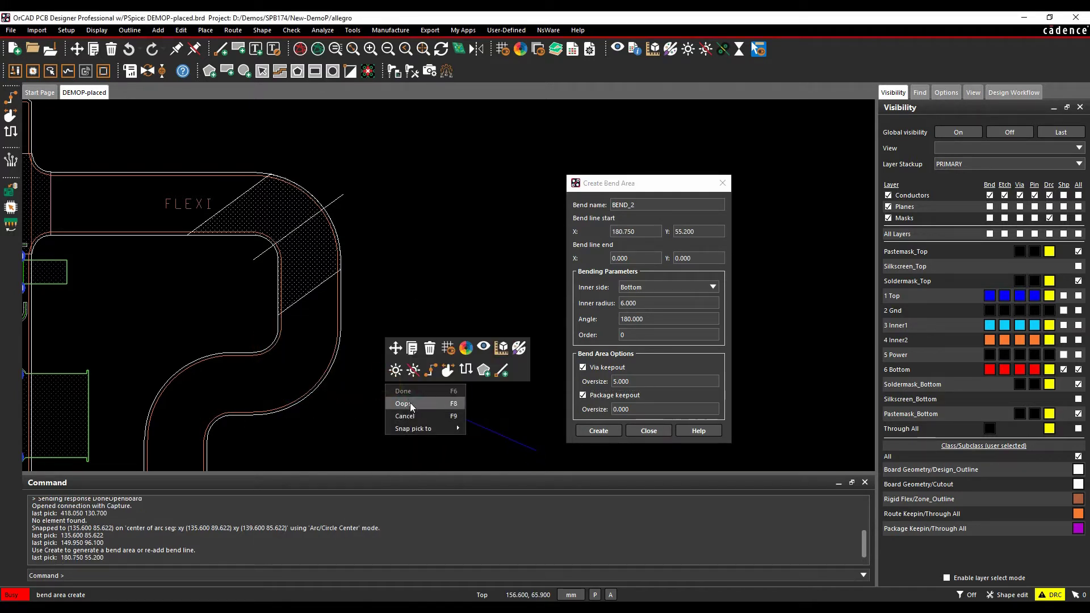
left_click(410, 405)
right_click(217, 419)
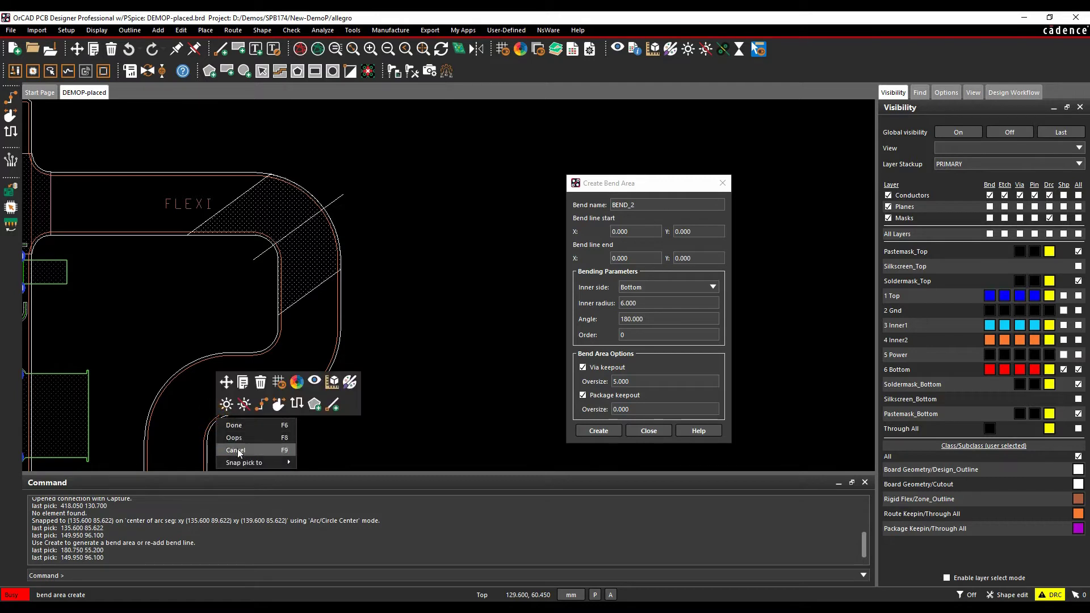
mouse_move(243, 461)
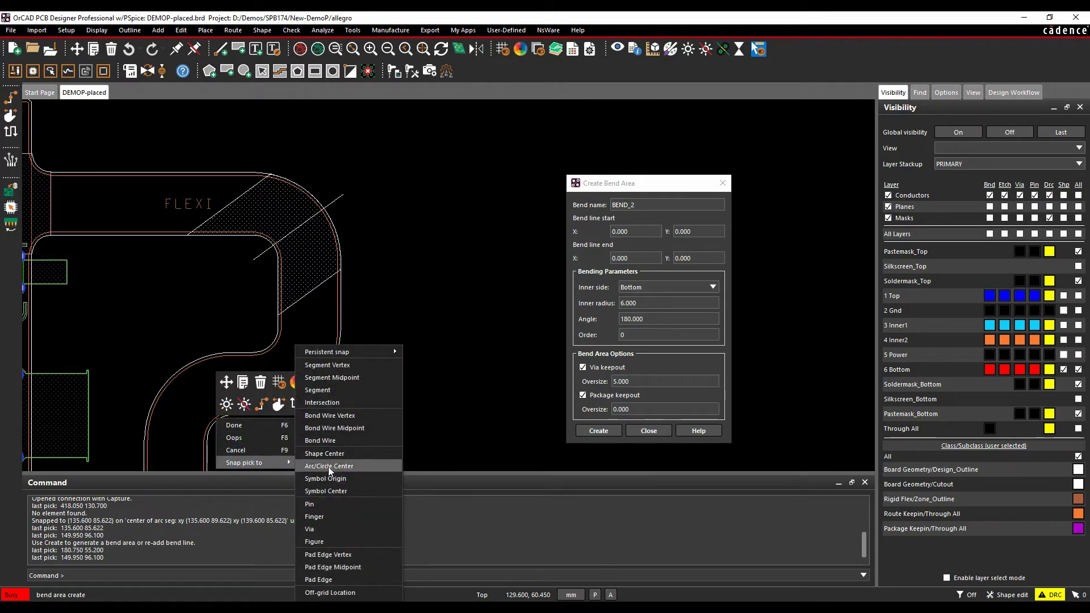
left_click(328, 467)
left_click(174, 399)
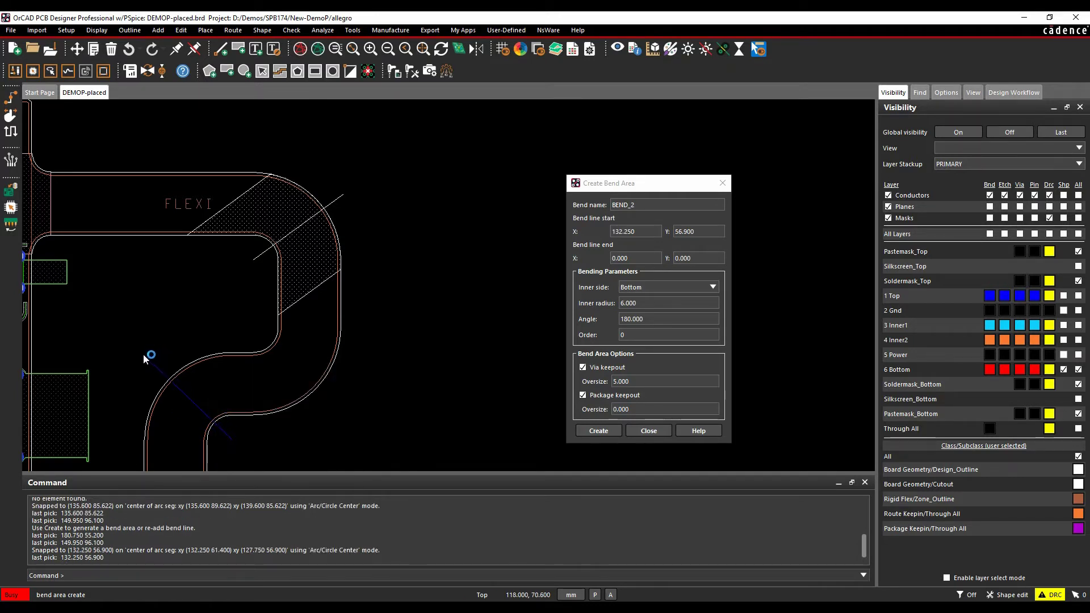
left_click(144, 356)
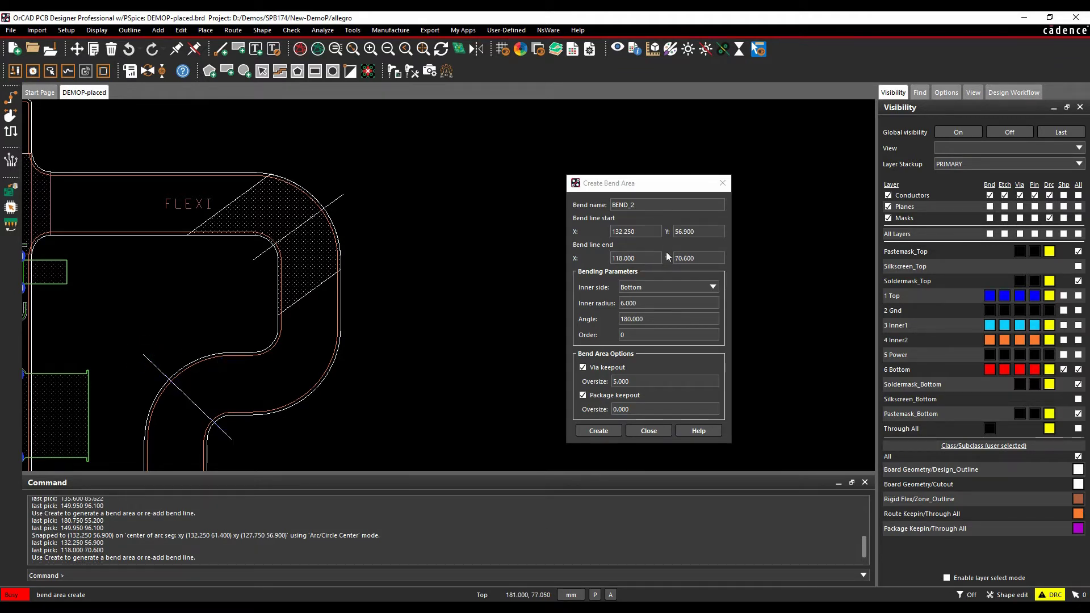
Step: Set BEND_2's inner side to Top and inner radius 5.000, create it, and close
left_click(662, 285)
left_click(662, 296)
left_click(651, 304)
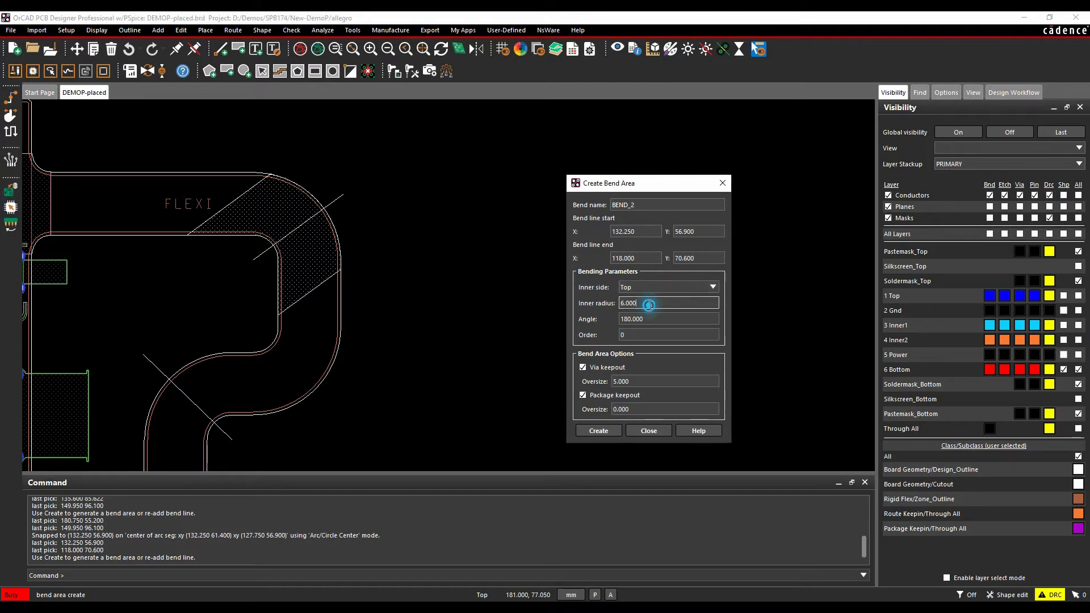
double_click(650, 304)
type("5.000")
key("Tab")
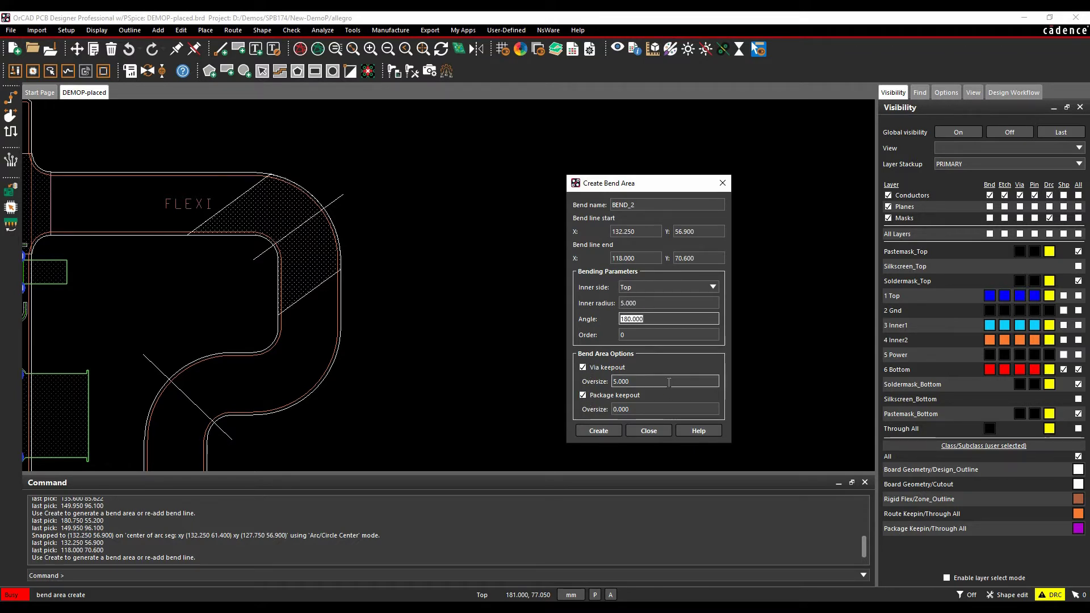
left_click(600, 432)
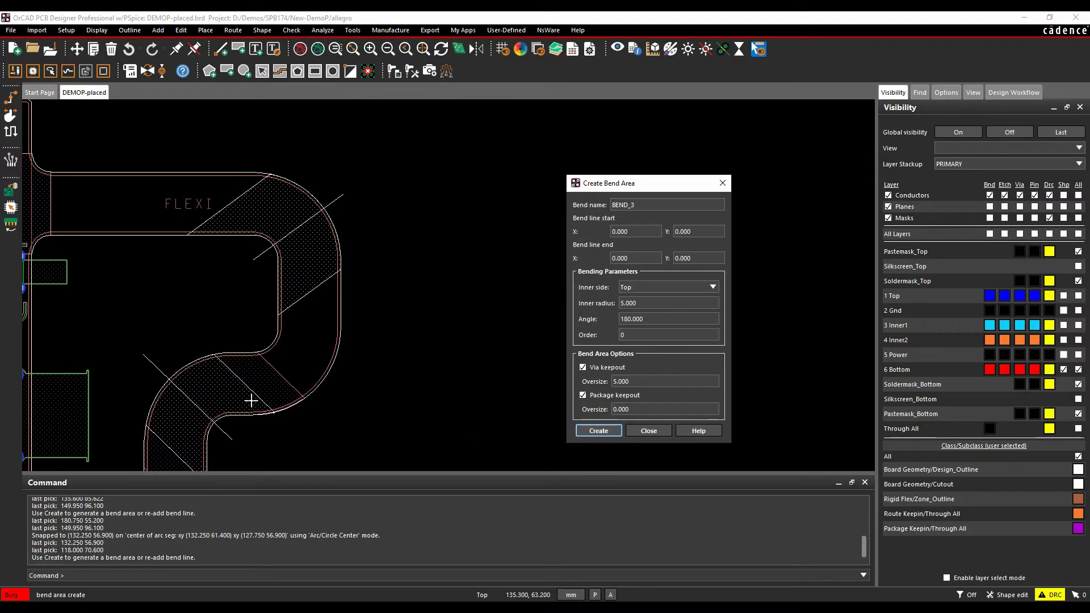
middle_click_drag(378, 400, 407, 355)
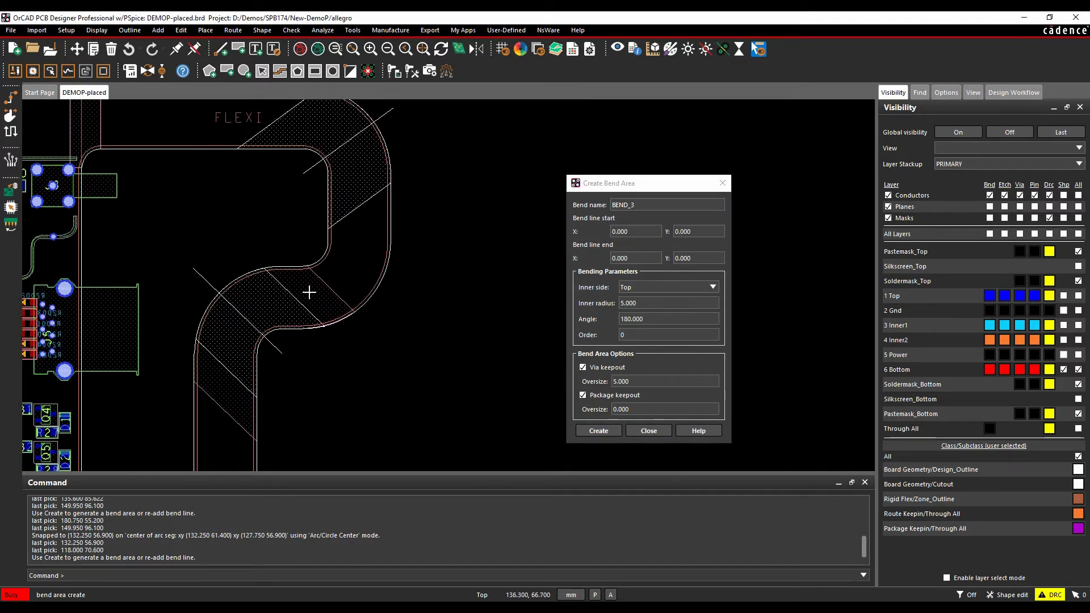
left_click(649, 431)
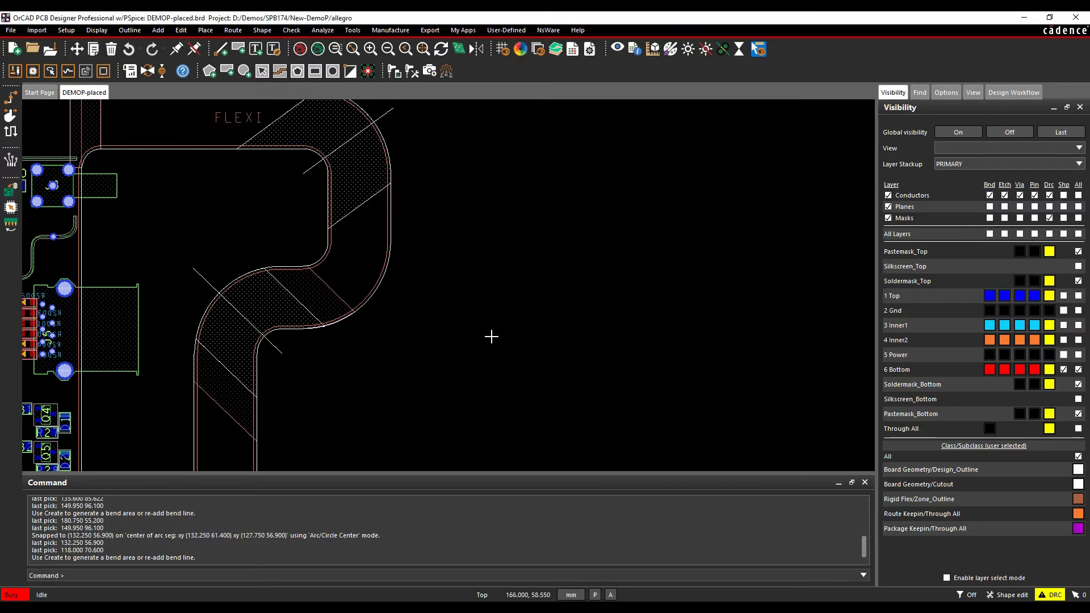
Step: Open the bend editor and compare BEND_1 and BEND_2 settings, ending on BEND_2
left_click(63, 29)
mouse_move(100, 260)
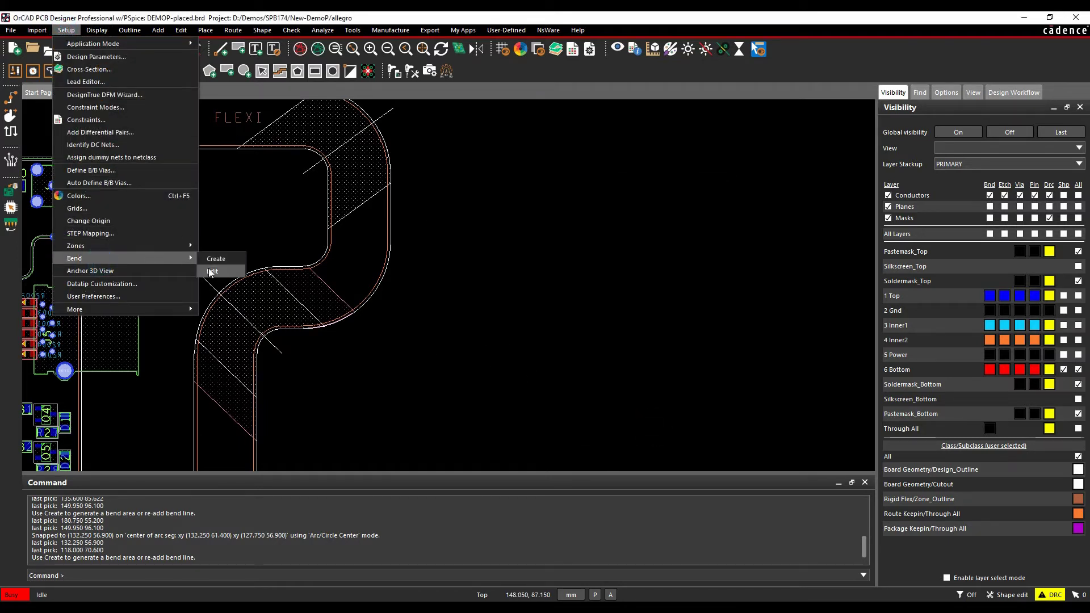
left_click(240, 270)
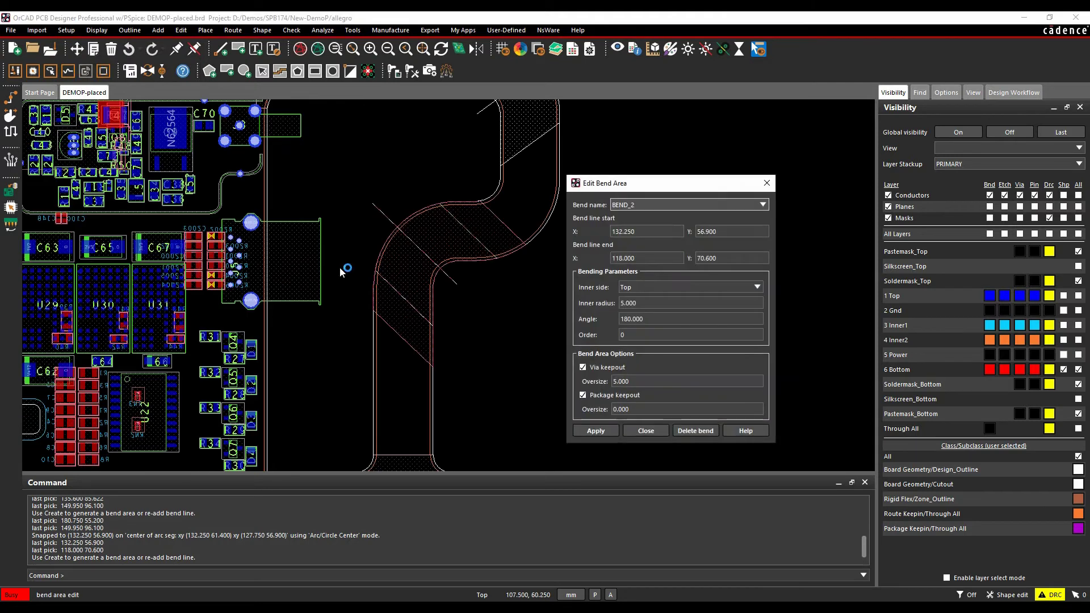
left_click(769, 205)
left_click(730, 226)
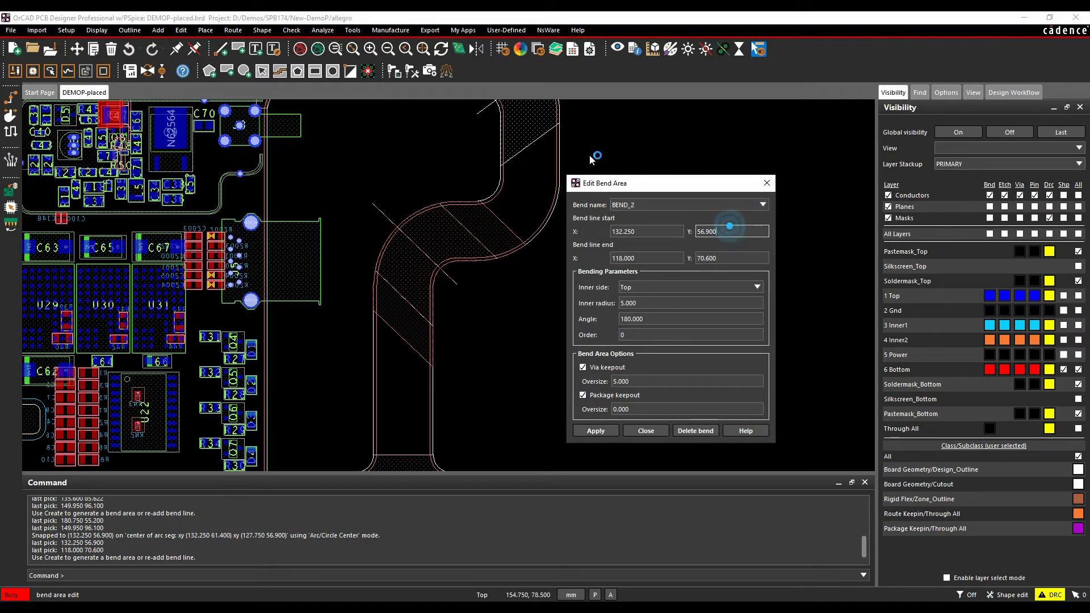
left_click(635, 207)
left_click(653, 214)
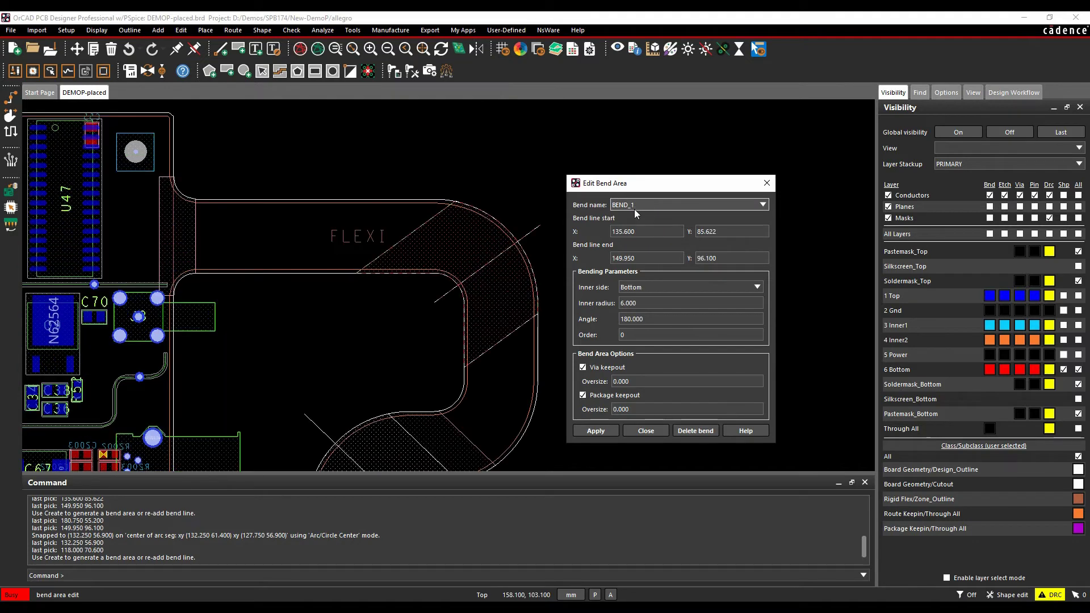
left_click(755, 205)
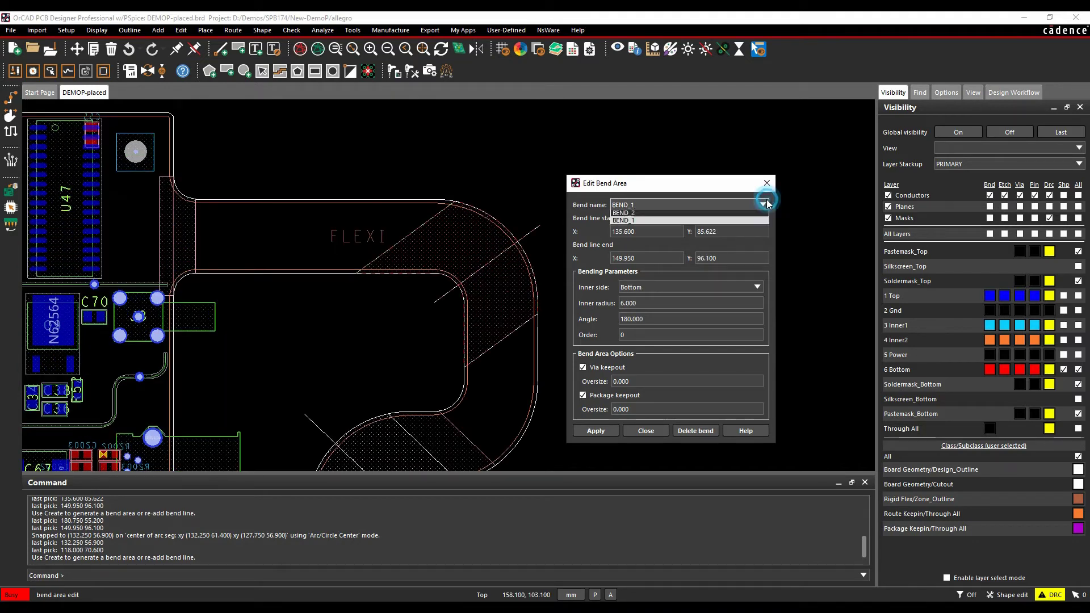
left_click(736, 215)
Step: Set BEND_2's via keepout oversize to 0.000, apply it, and close the editor
left_click(647, 381)
type("0")
key("Tab")
left_click(596, 431)
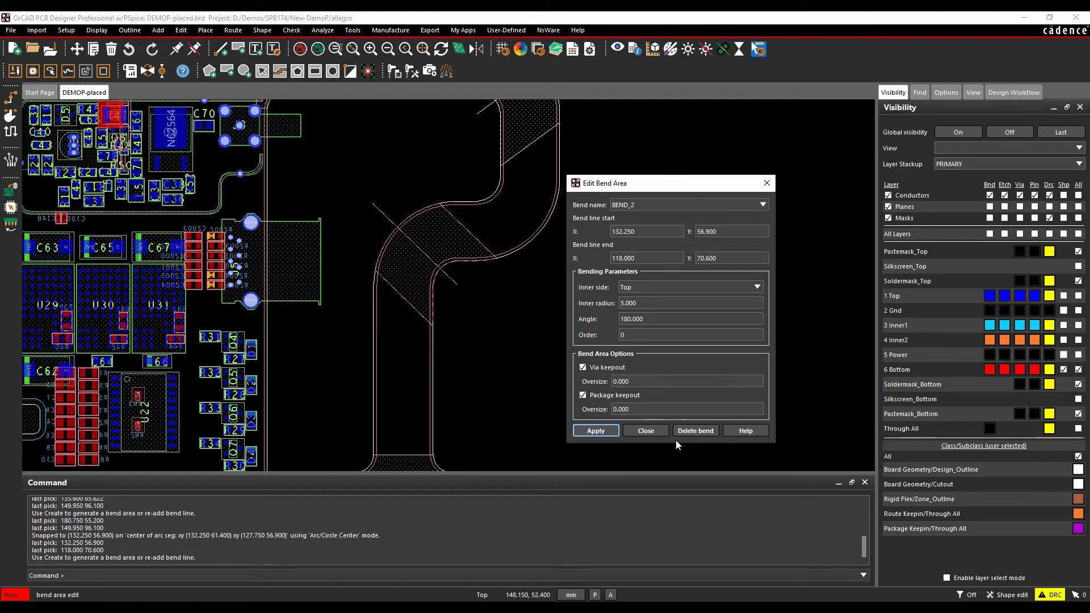
left_click(655, 430)
Step: Anchor the 3D view at 38.600, 5.300 on the main board and open the 3D view with all layers
scroll(569, 297, "down", 2)
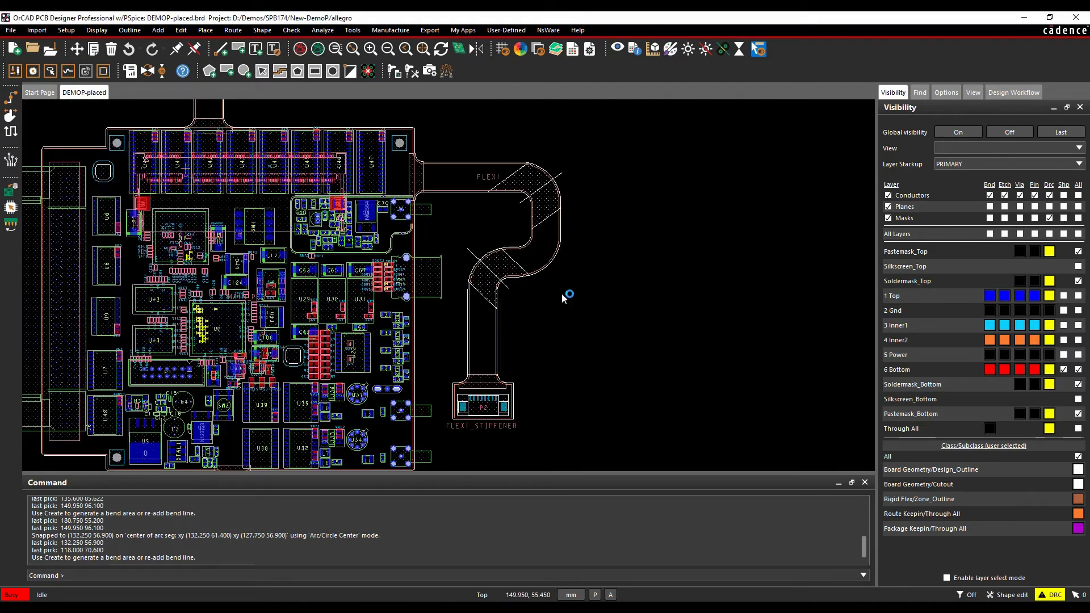
scroll(356, 278, "down", 2)
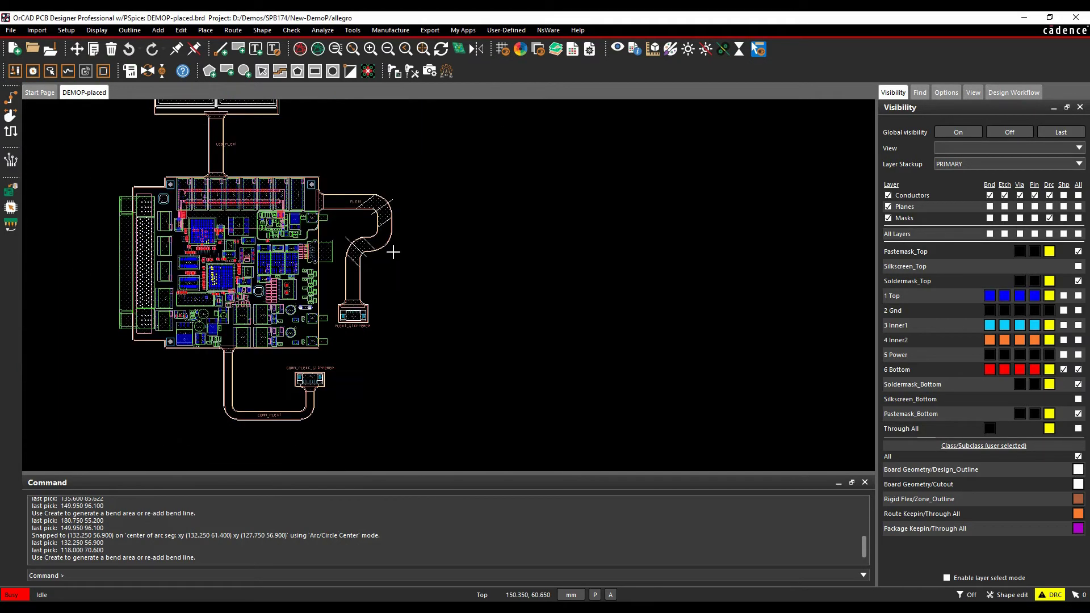
scroll(445, 285, "down", 1)
middle_click_drag(448, 293, 448, 299)
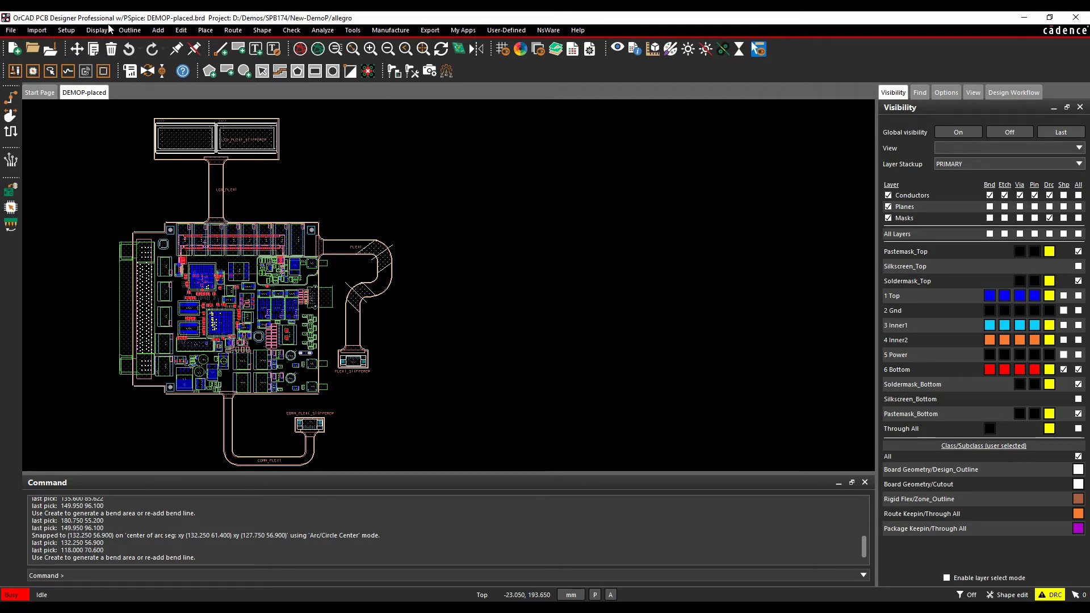
left_click(65, 30)
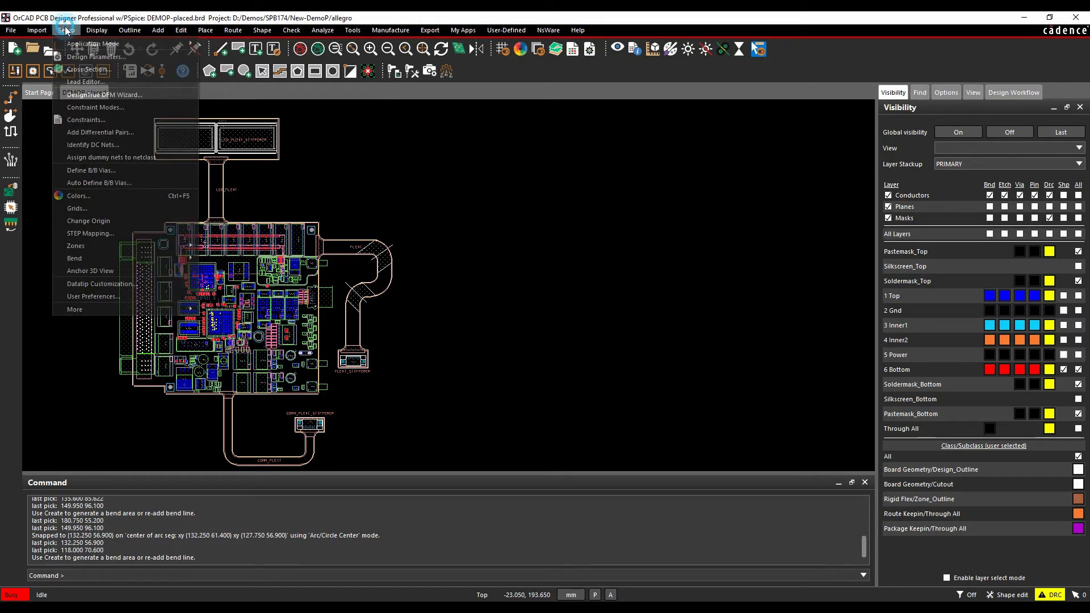
left_click(102, 271)
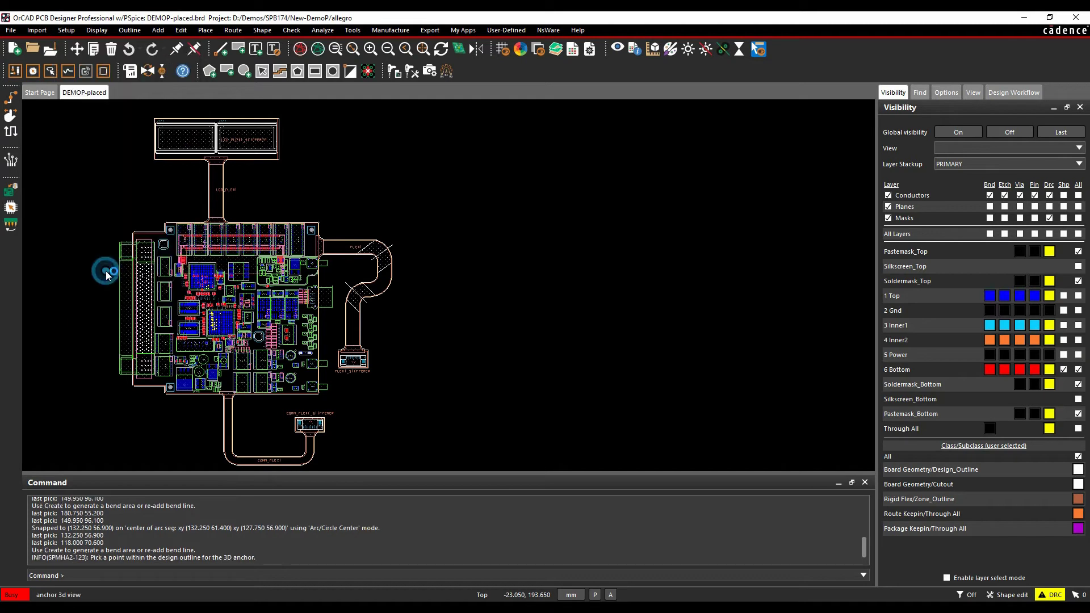
left_click(228, 379)
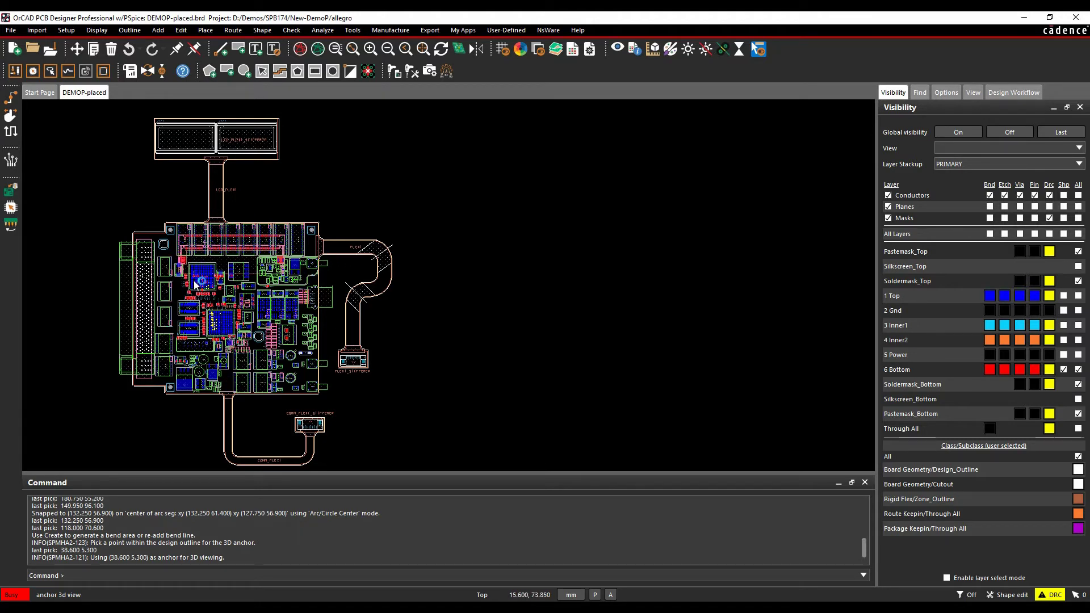
right_click(441, 312)
left_click(446, 317)
left_click(457, 51)
left_click(633, 288)
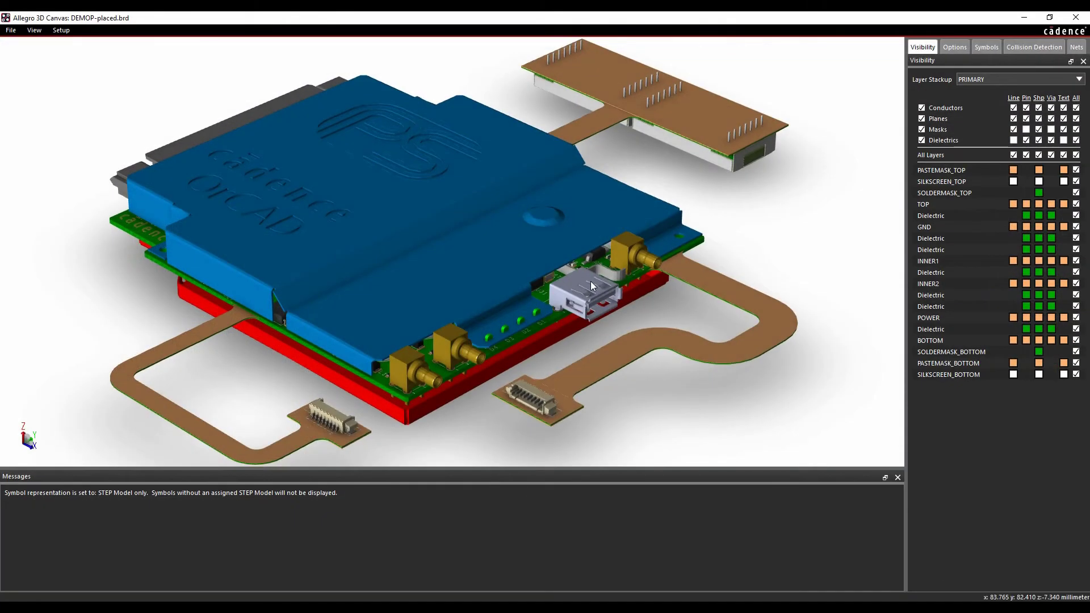
Step: Orbit and zoom around the flat 3D board, closely inspecting the USB connector edge
middle_click_drag(652, 288, 520, 279)
left_click_drag(520, 283, 473, 286)
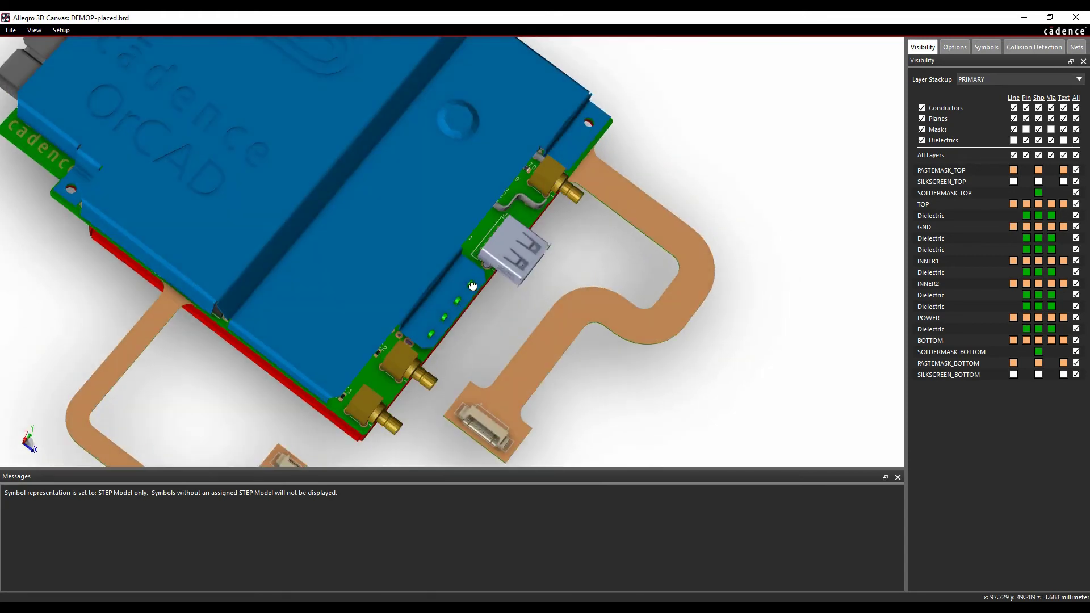
scroll(454, 295, "down", 3)
scroll(648, 222, "up", 8)
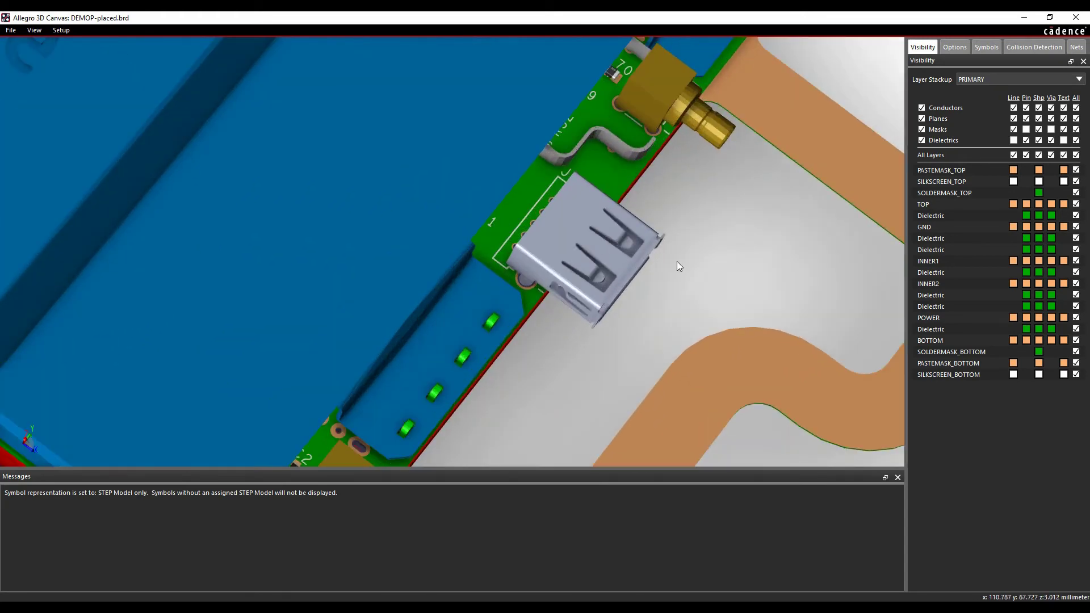
left_click_drag(675, 253, 535, 194)
scroll(612, 142, "down", 2)
scroll(626, 170, "down", 5)
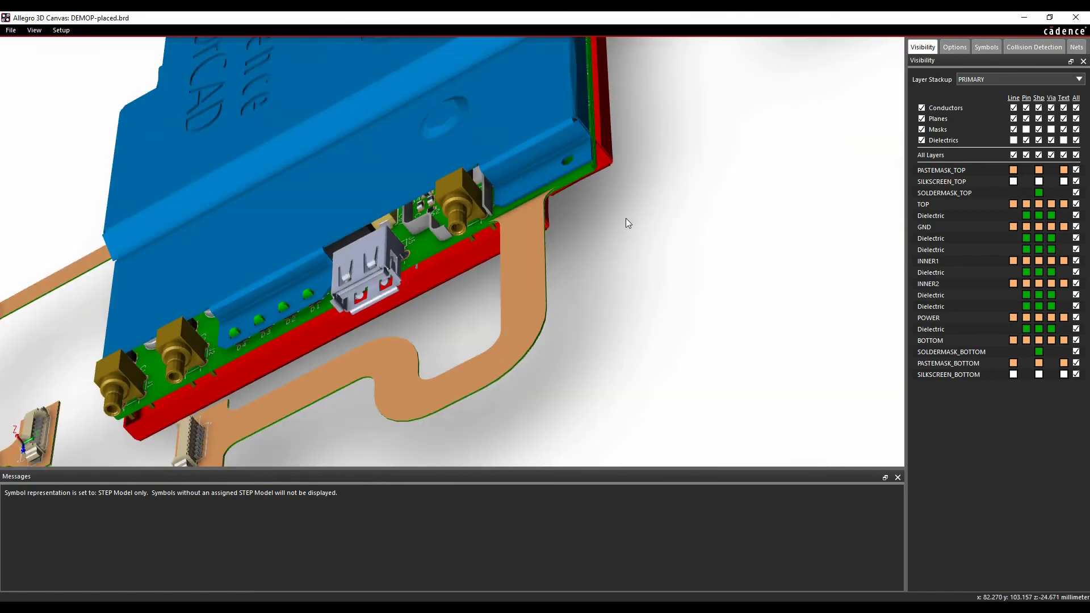
left_click_drag(377, 347, 514, 241)
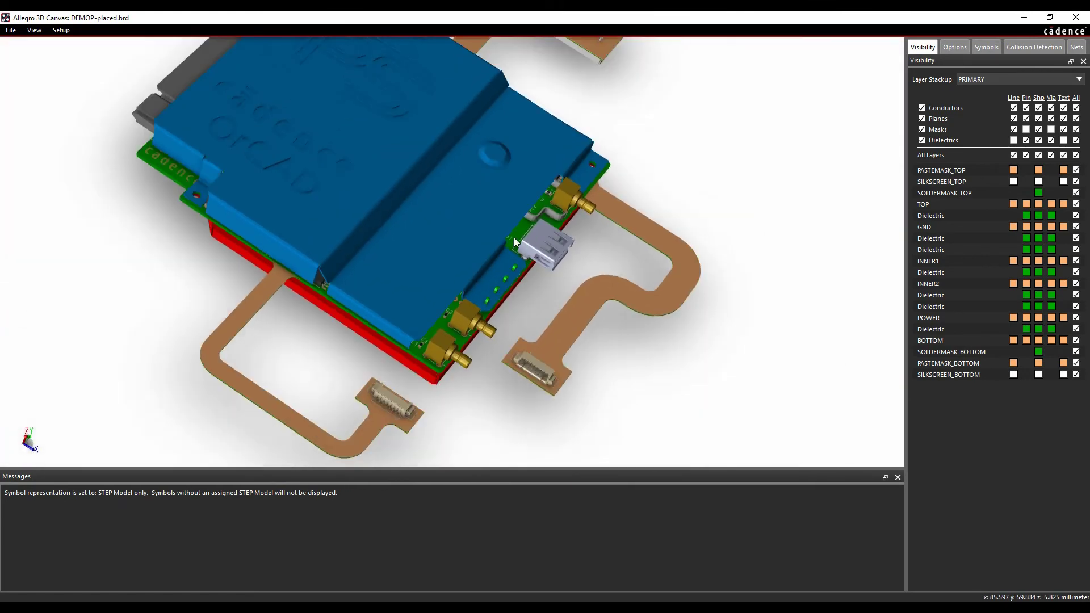
right_click(708, 131)
Step: Fold BEND_2 to 180° with its Options slider and orbit to inspect the flex loop
left_click(727, 148)
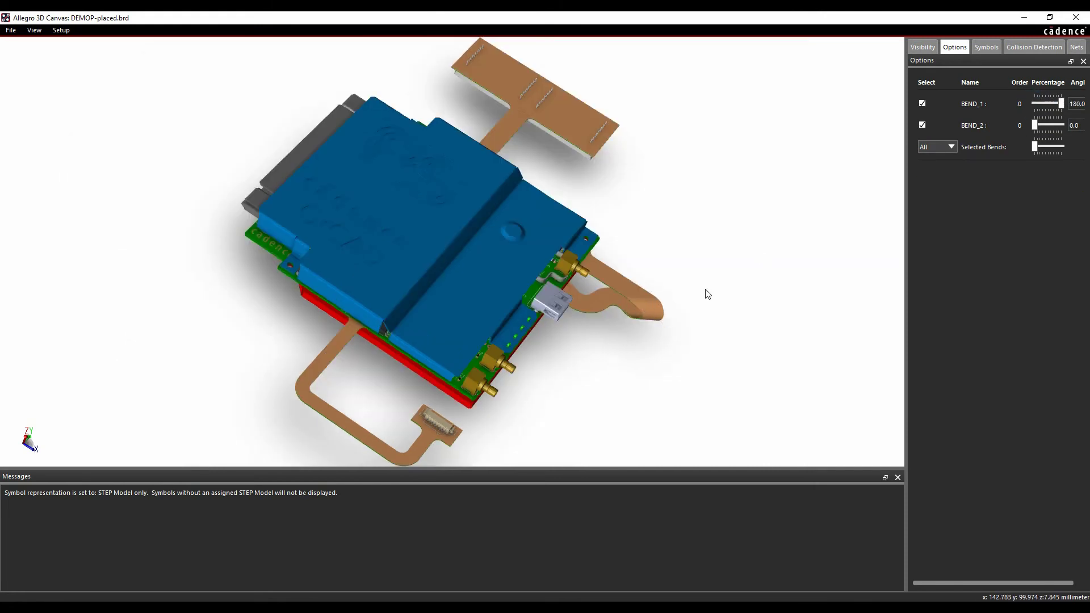
left_click_drag(1033, 124, 1061, 125)
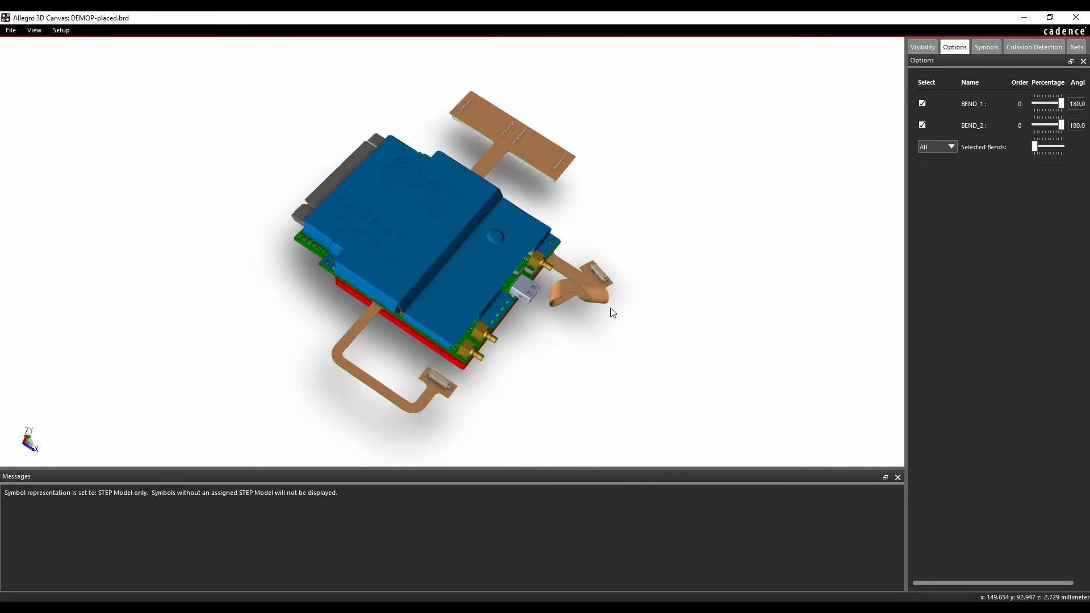
left_click_drag(749, 306, 530, 299)
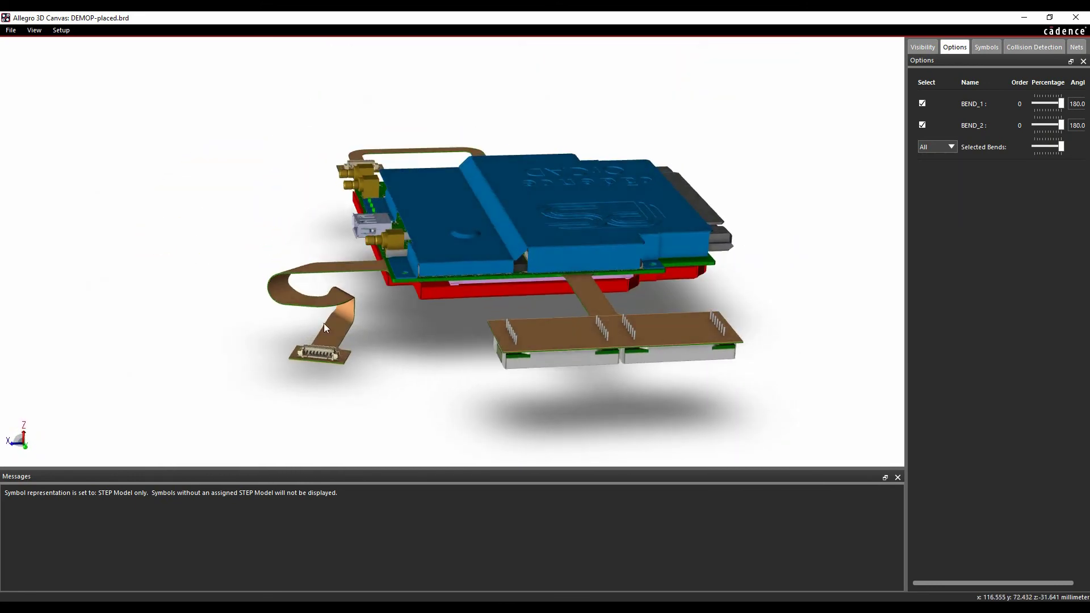
scroll(326, 328, "up", 6)
left_click_drag(476, 199, 395, 171)
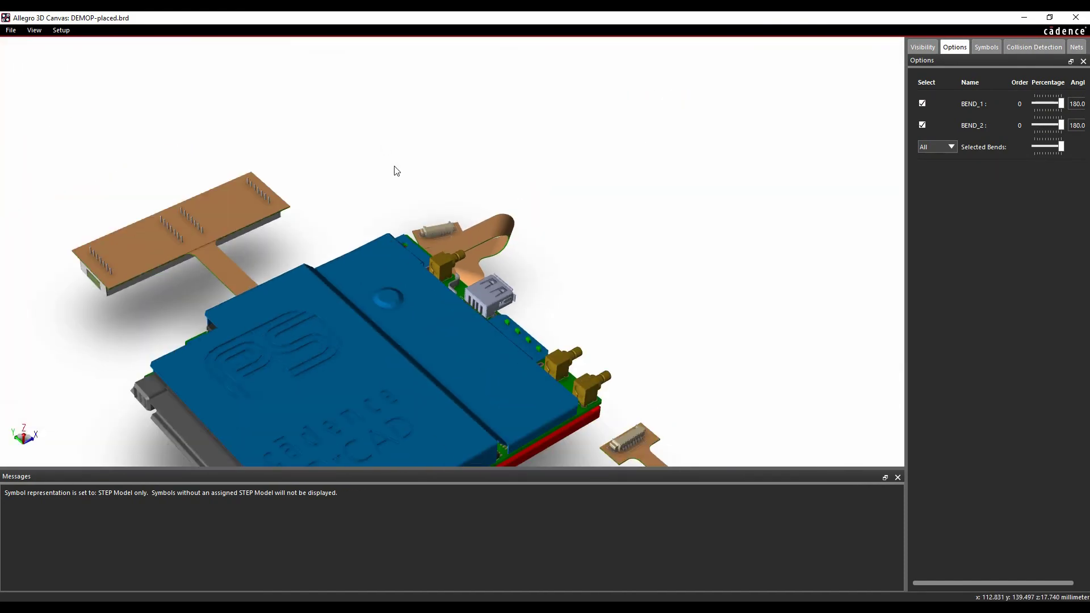
left_click_drag(485, 361, 437, 360)
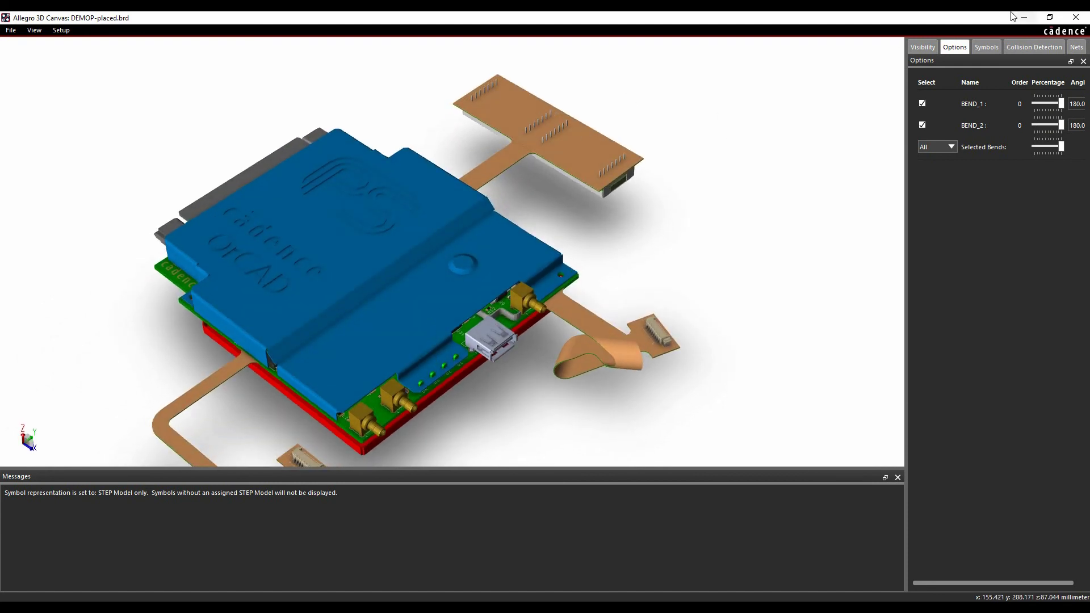